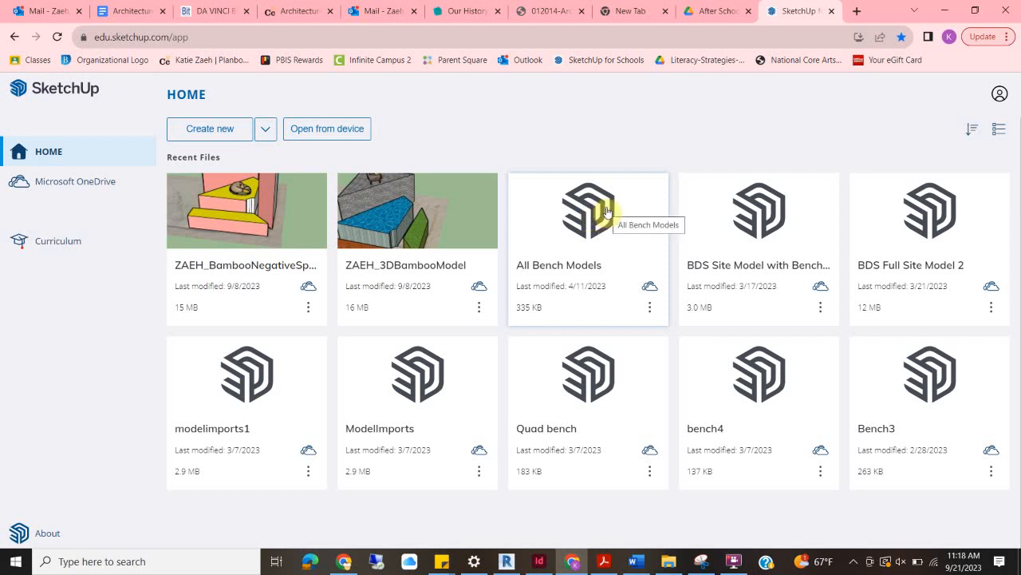
# - Create a new model and import SitePlan.JPG from the device's Downloads folder as an image
pyautogui.click(190, 130)
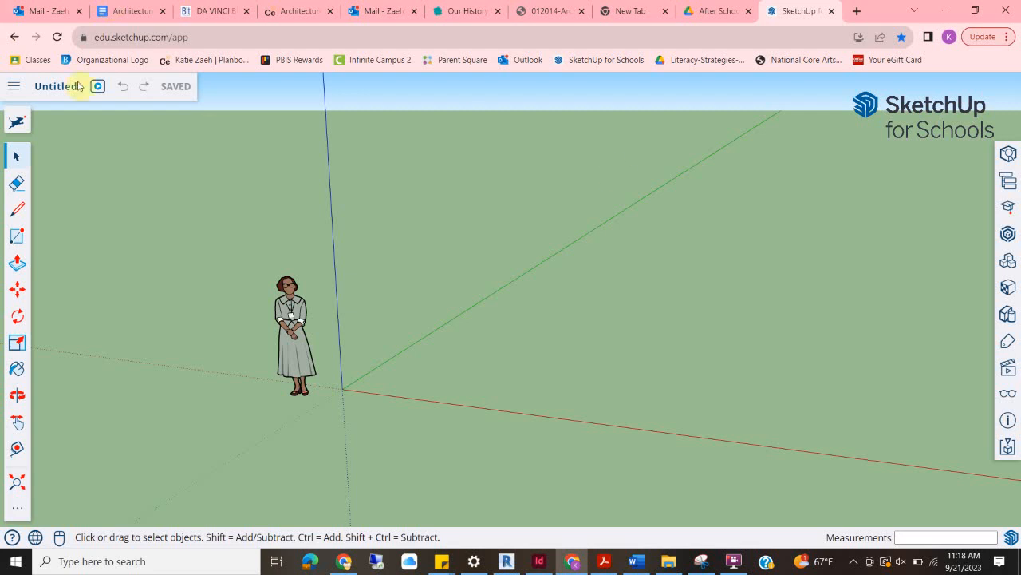
pyautogui.click(12, 88)
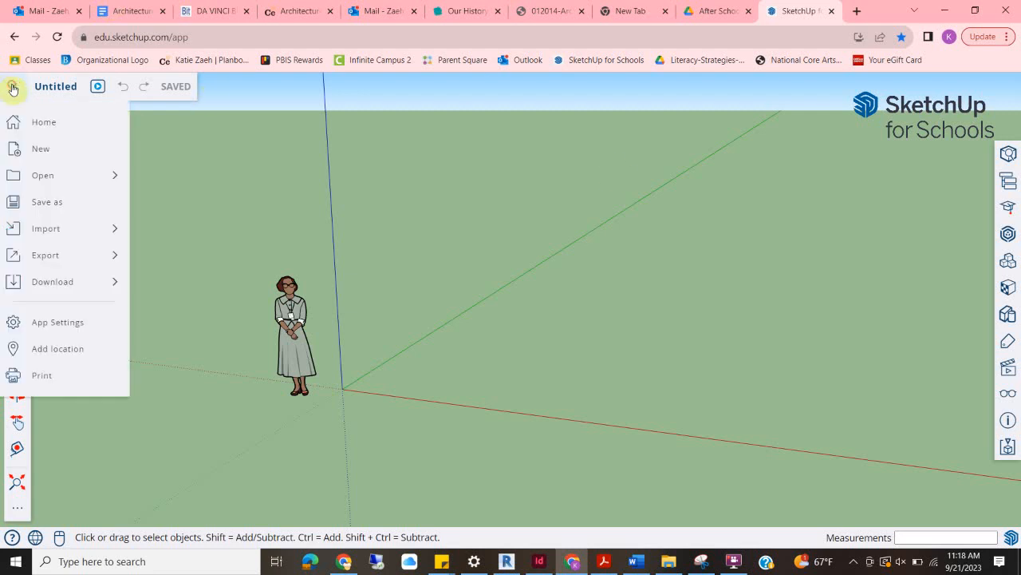
pyautogui.moveTo(67, 241)
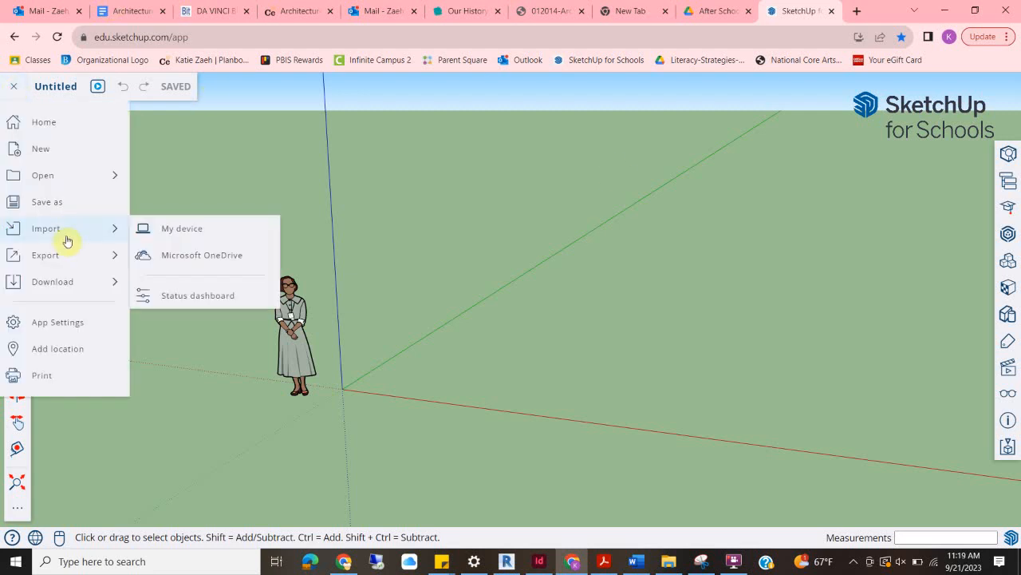
pyautogui.click(218, 228)
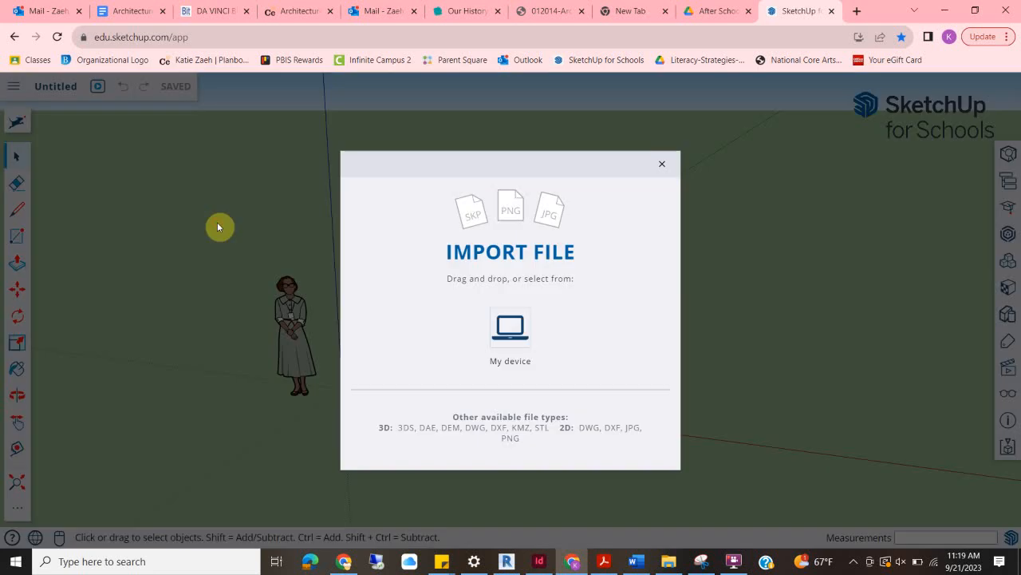
pyautogui.click(511, 332)
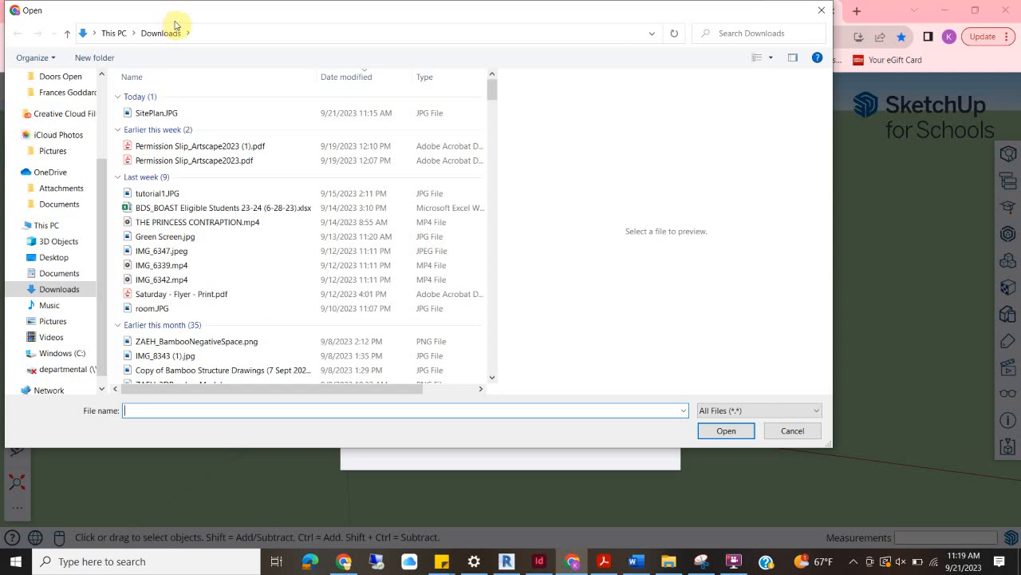
pyautogui.click(155, 117)
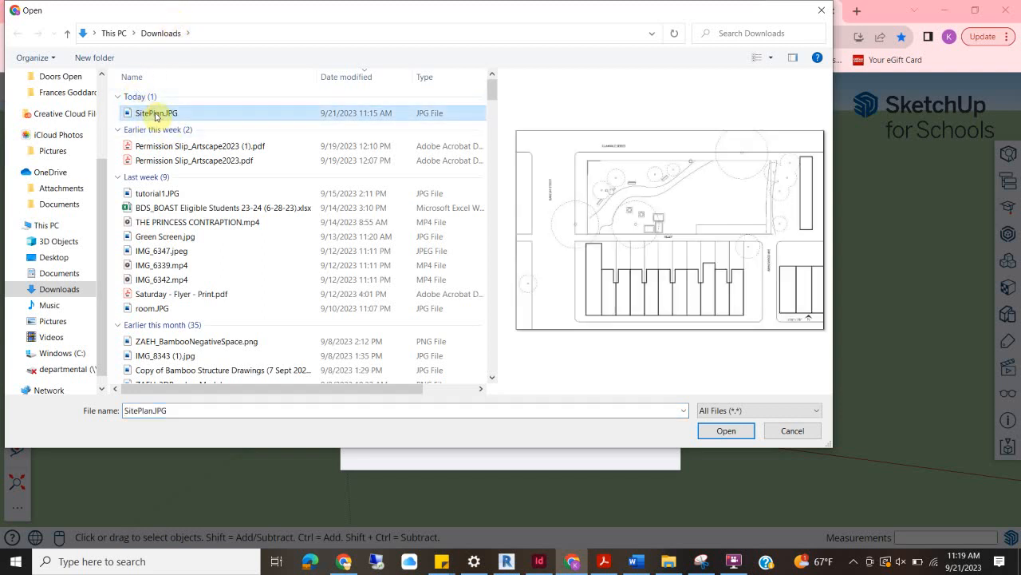
pyautogui.click(726, 430)
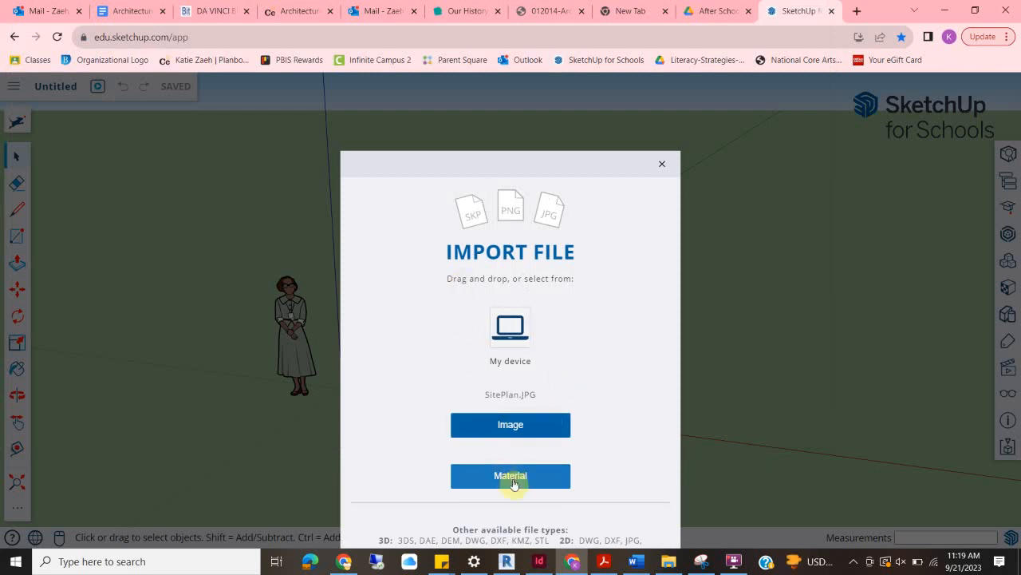
pyautogui.click(529, 429)
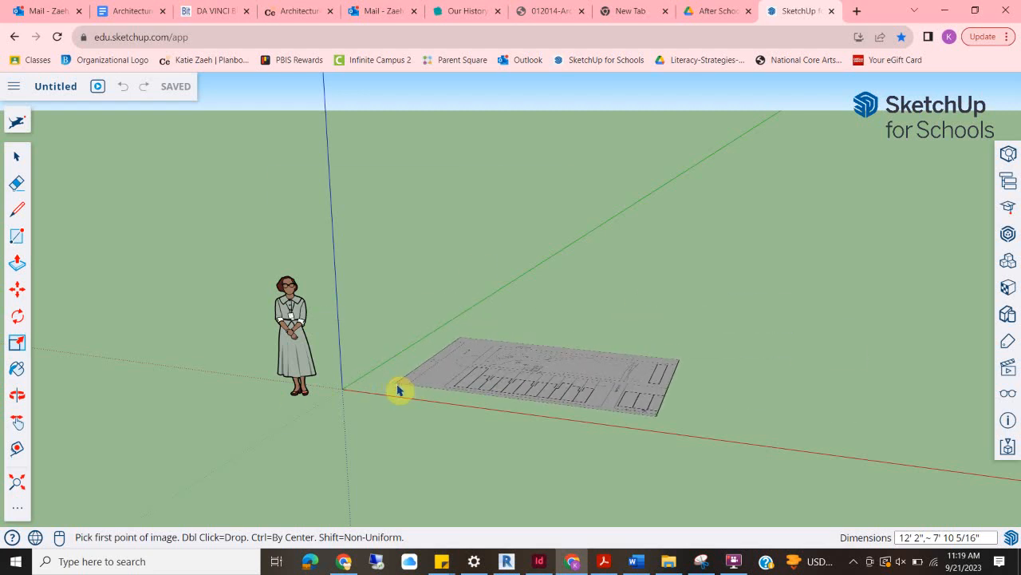
# - Place the site plan image flat on the ground near the origin along the red axis, with a width of 176'
pyautogui.click(399, 389)
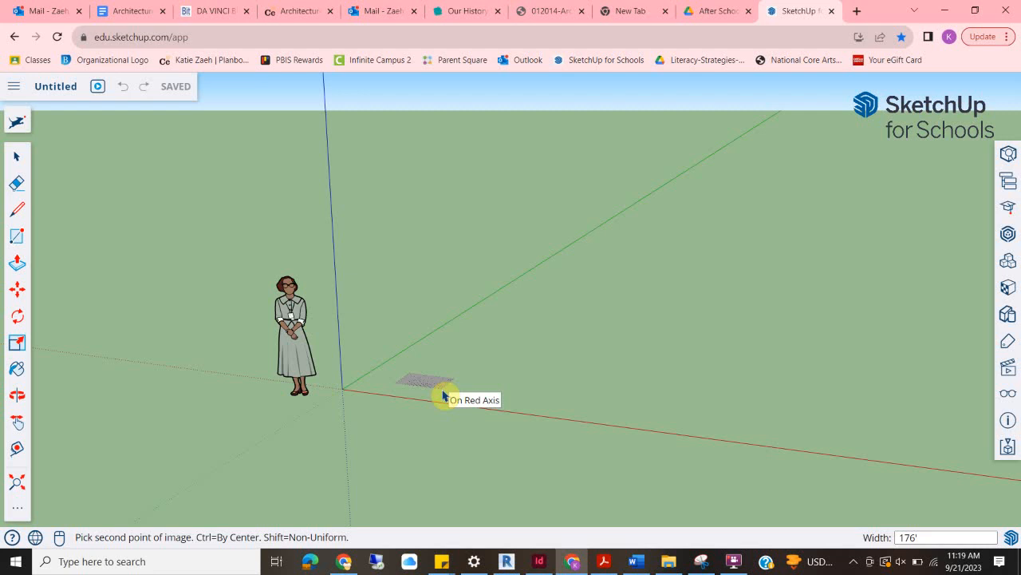
pyautogui.press('Return')
pyautogui.scroll(-10, 362, 332)
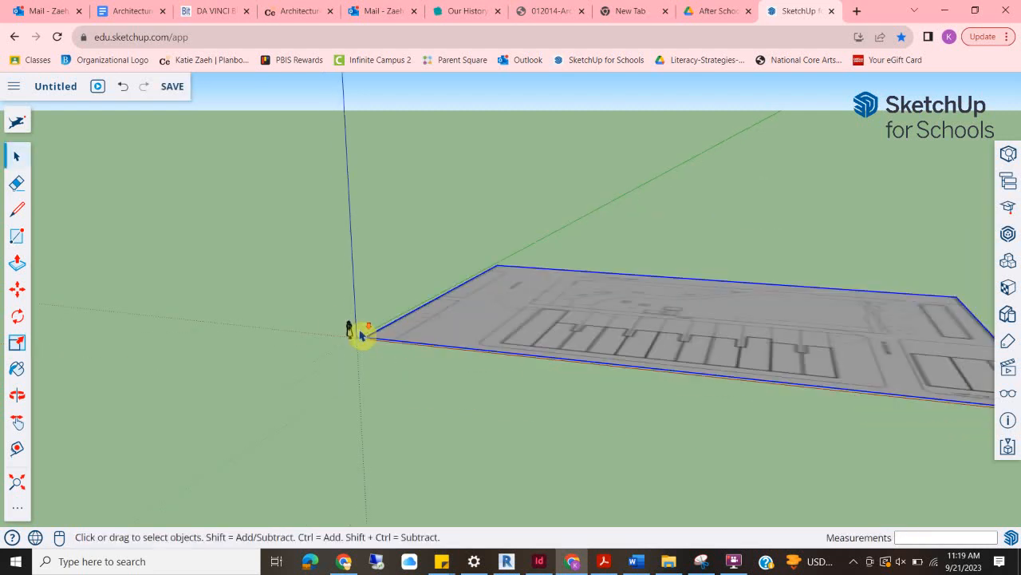
pyautogui.click(538, 397)
# - Move the scale figure about 68' from the origin onto the site plan, in front of the row of narrow buildings
pyautogui.moveTo(620, 302); pyautogui.dragTo(582, 438, button='middle')
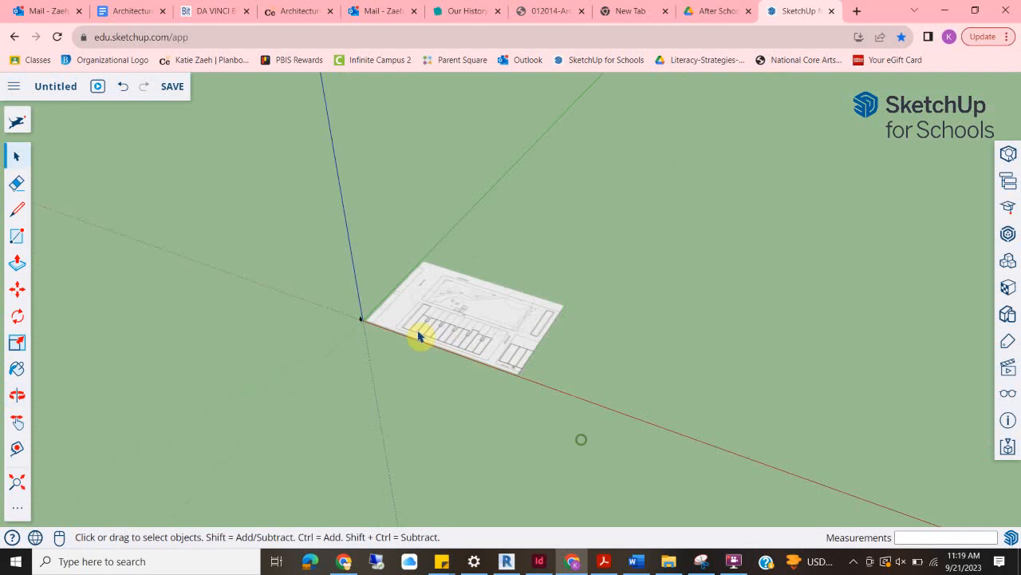
pyautogui.scroll(9, 361, 332)
pyautogui.scroll(-1, 404, 308)
pyautogui.moveTo(532, 363); pyautogui.dragTo(453, 349, button='middle')
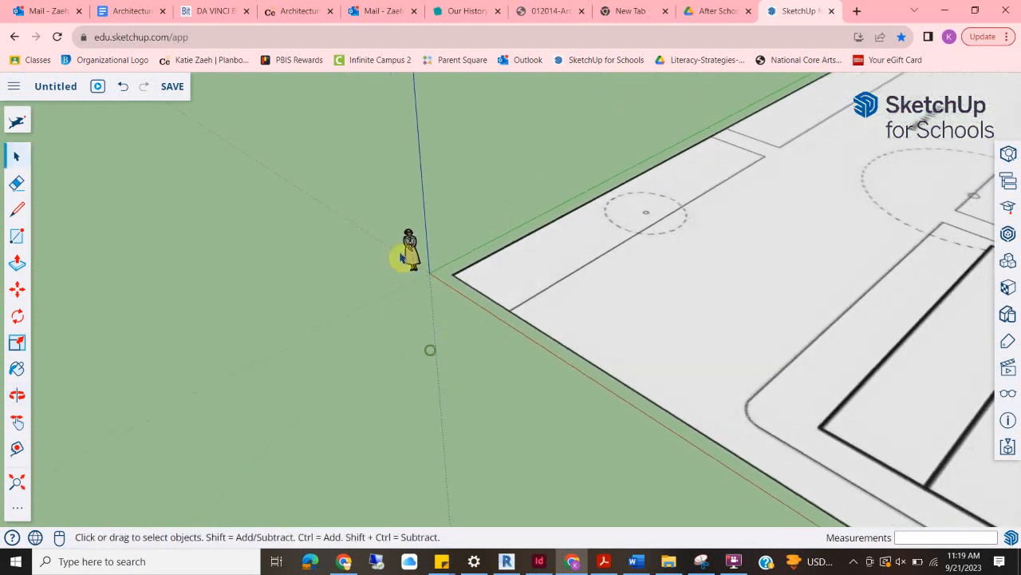
pyautogui.click(412, 258)
pyautogui.scroll(-3, 413, 259)
pyautogui.moveTo(407, 255)
pyautogui.mouseDown()
pyautogui.moveTo(591, 313)
pyautogui.moveTo(387, 260)
pyautogui.mouseUp()
pyautogui.click(388, 259)
pyautogui.scroll(3, 413, 258)
pyautogui.click(415, 259)
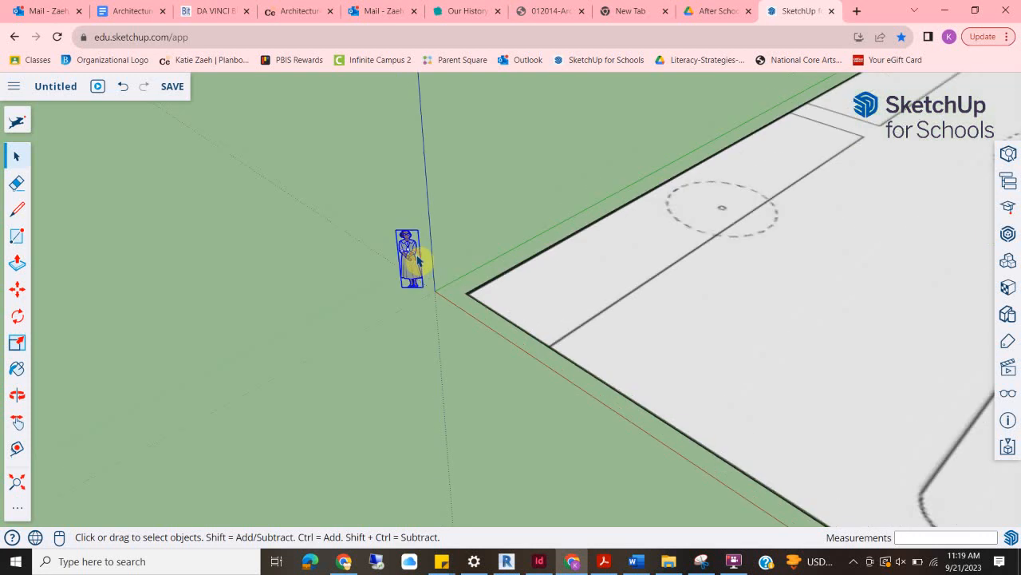
pyautogui.press('m')
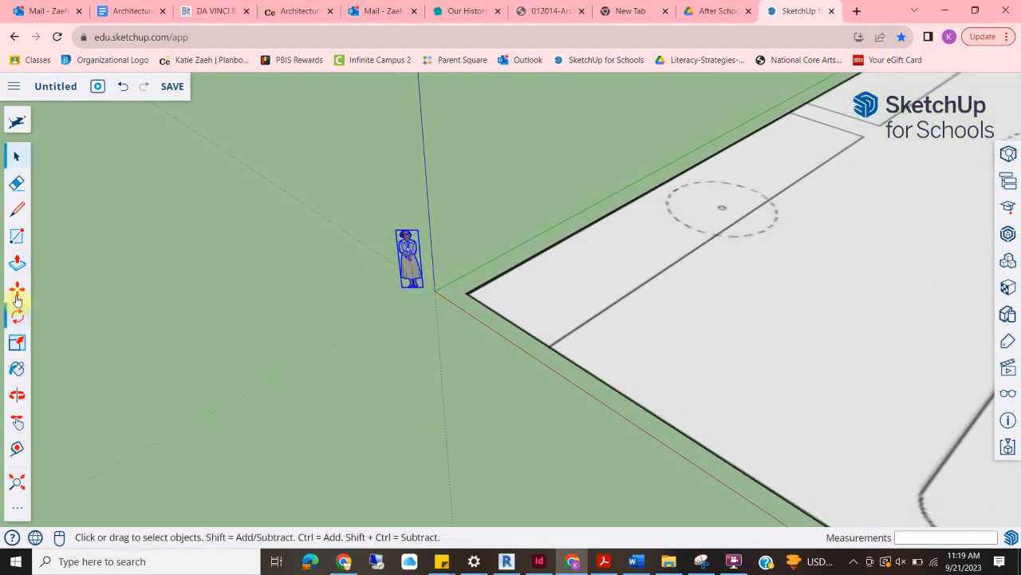
pyautogui.click(417, 285)
pyautogui.scroll(-3, 746, 346)
pyautogui.scroll(4, 722, 411)
pyautogui.click(697, 425)
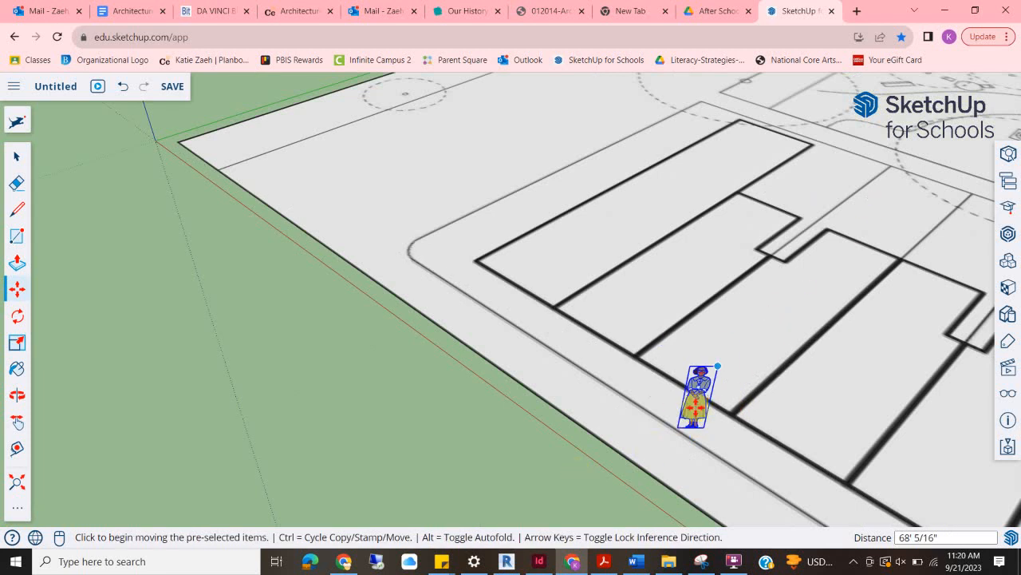
pyautogui.scroll(-5, 453, 328)
pyautogui.moveTo(344, 426); pyautogui.dragTo(700, 396, button='middle')
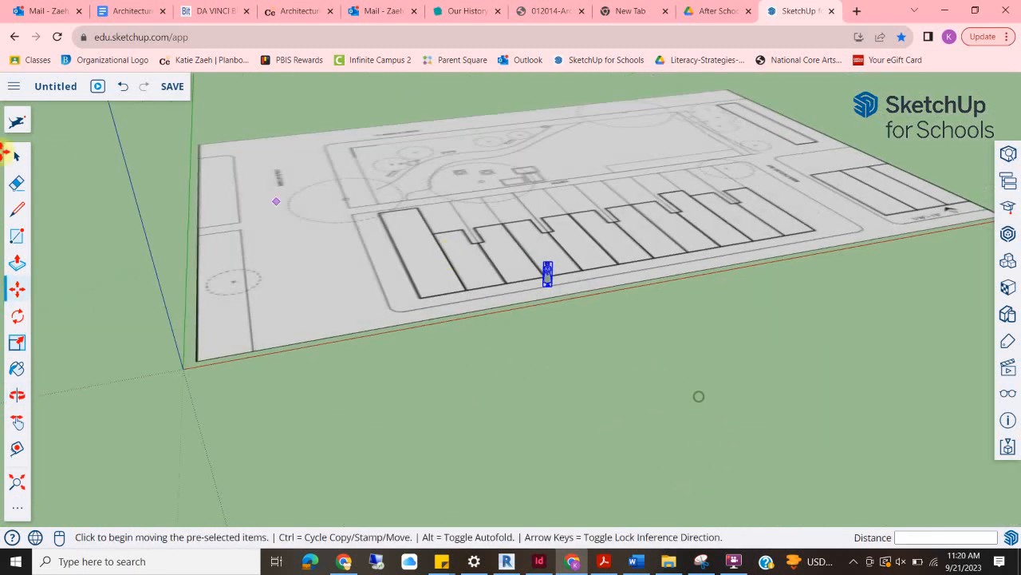
pyautogui.click(17, 156)
# - Make the site plan image a group
pyautogui.scroll(3, 545, 271)
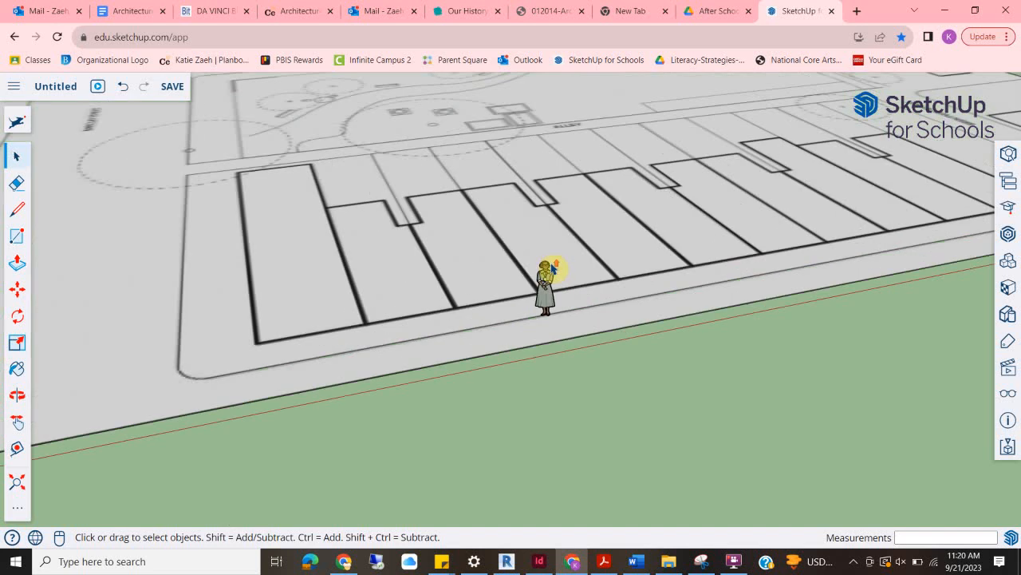
pyautogui.scroll(3, 506, 273)
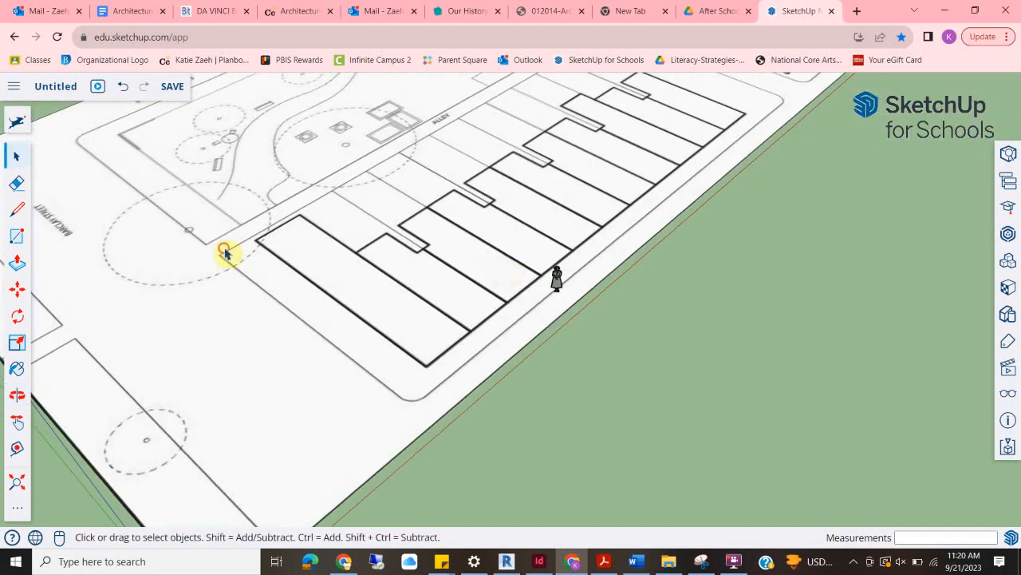
pyautogui.rightClick(288, 265)
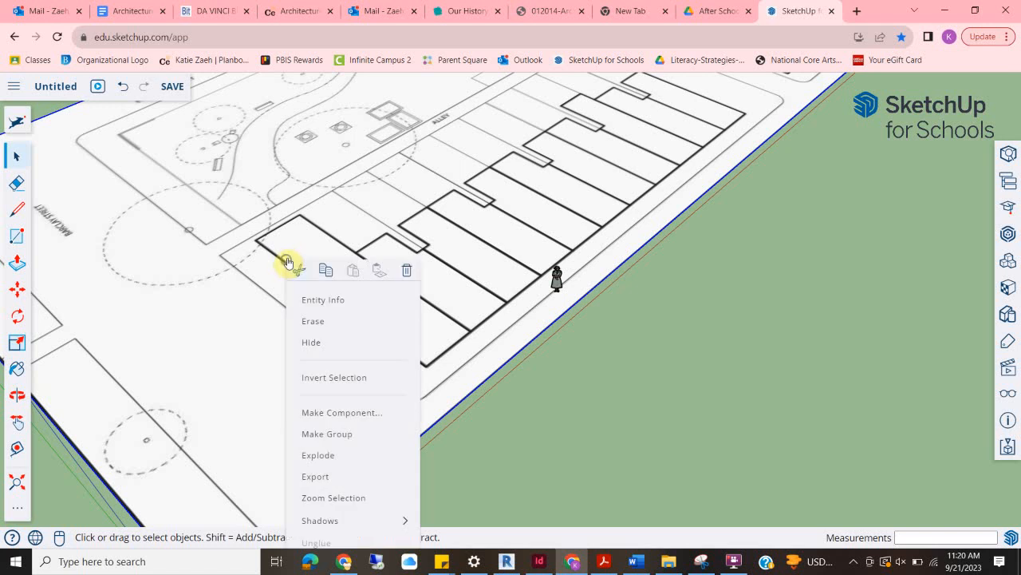
pyautogui.click(344, 436)
pyautogui.click(680, 365)
# - Examine the open park area of the site plan between E Lanvale Street and the alley
pyautogui.scroll(-5, 419, 244)
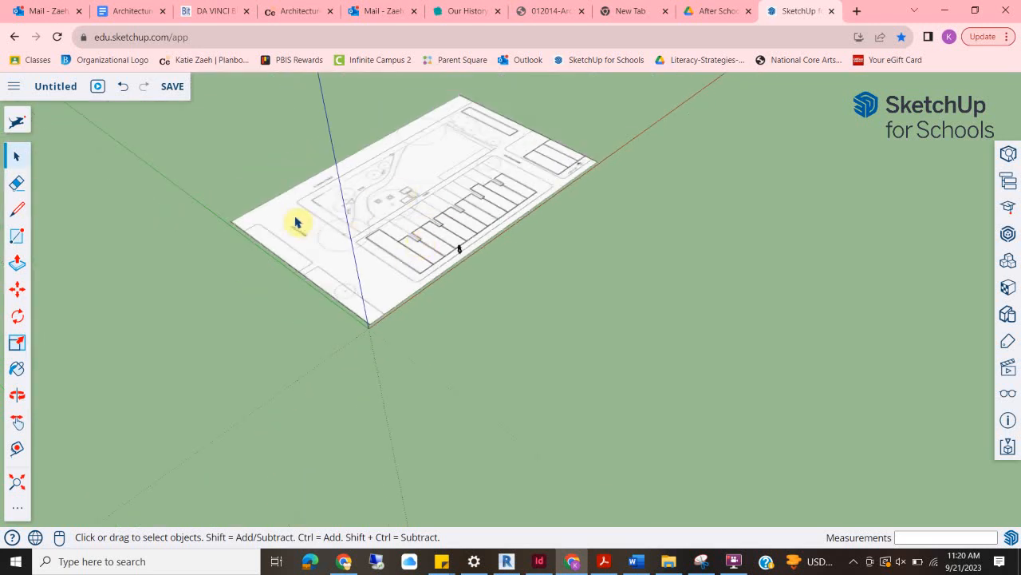
pyautogui.scroll(5, 302, 225)
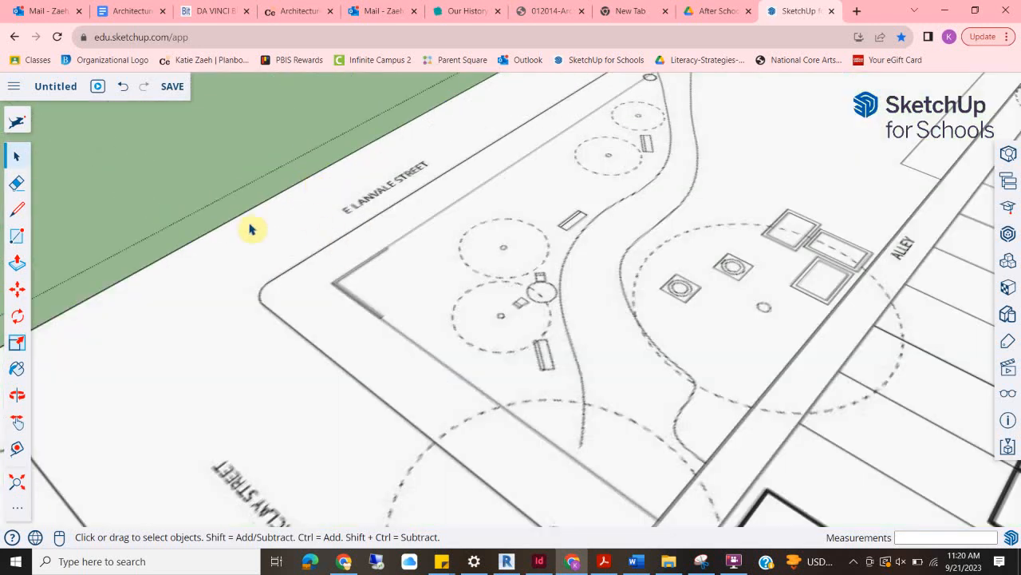
pyautogui.scroll(-5, 525, 239)
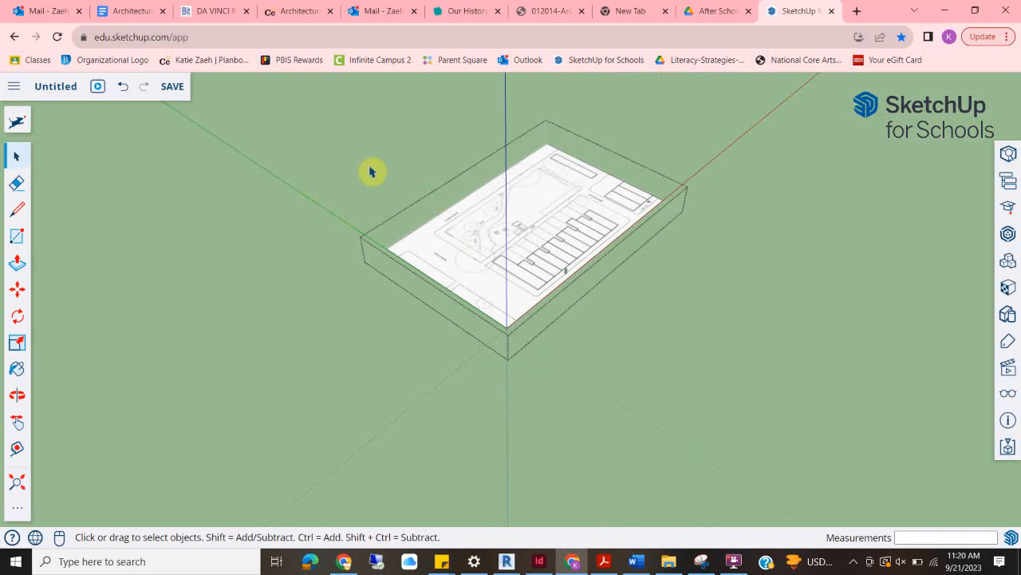
pyautogui.click(368, 164)
pyautogui.scroll(5, 582, 228)
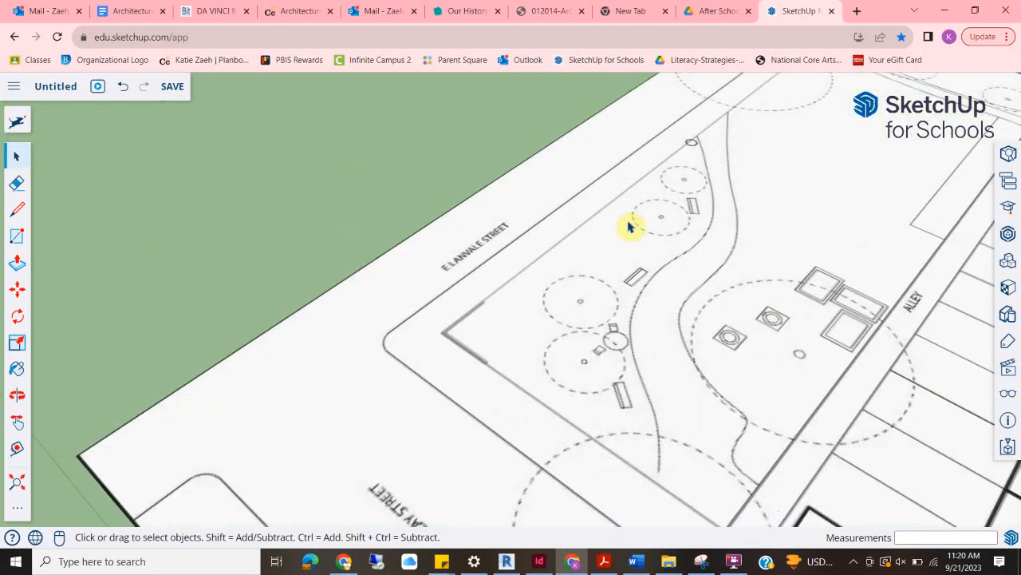
pyautogui.moveTo(715, 221); pyautogui.dragTo(645, 231, button='middle')
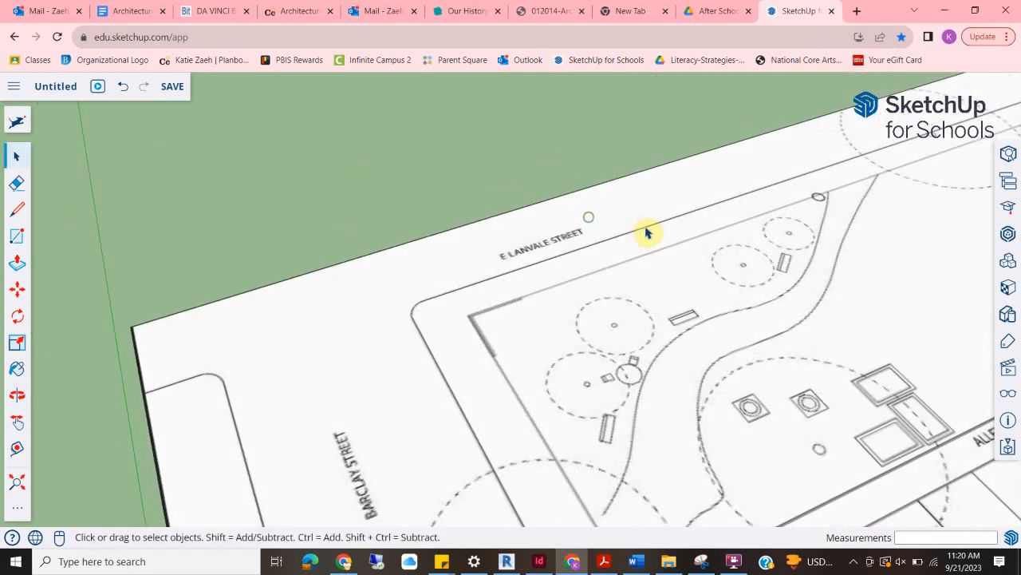
pyautogui.moveTo(716, 221); pyautogui.dragTo(431, 256, button='middle')
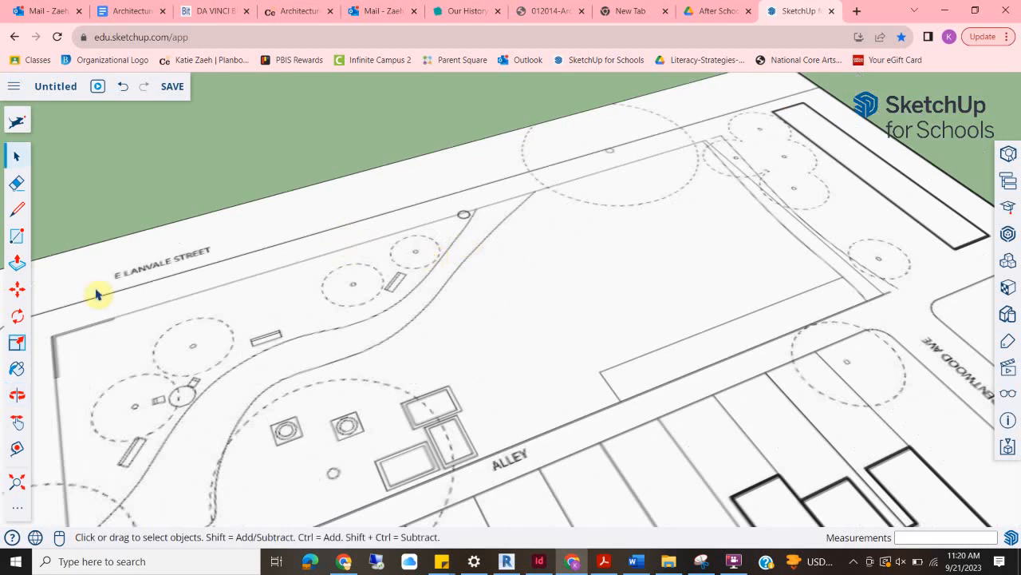
# - Try to draw a 40' line parallel to the green axis across the park's Brentwood Ave end
pyautogui.click(18, 209)
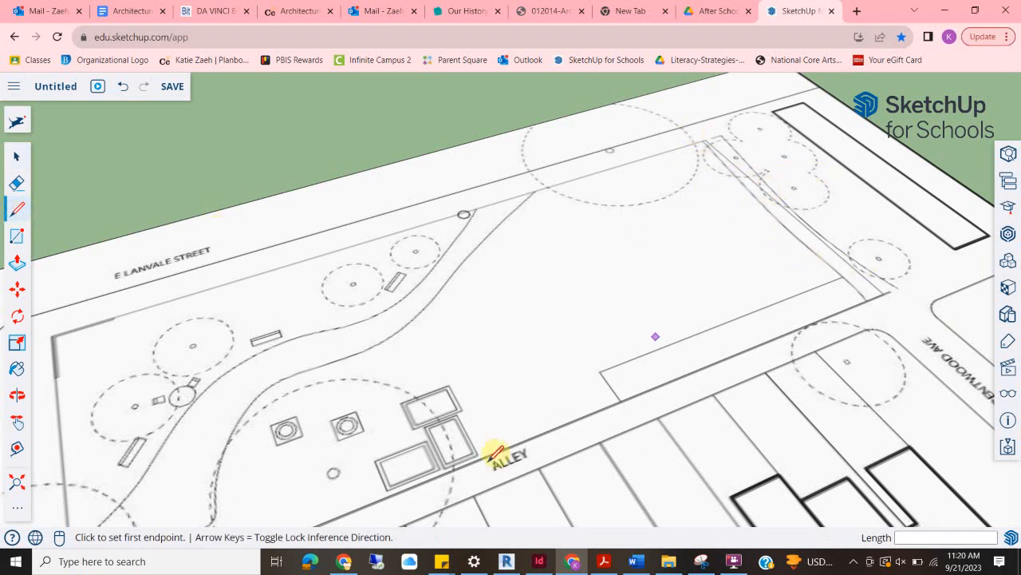
pyautogui.click(702, 166)
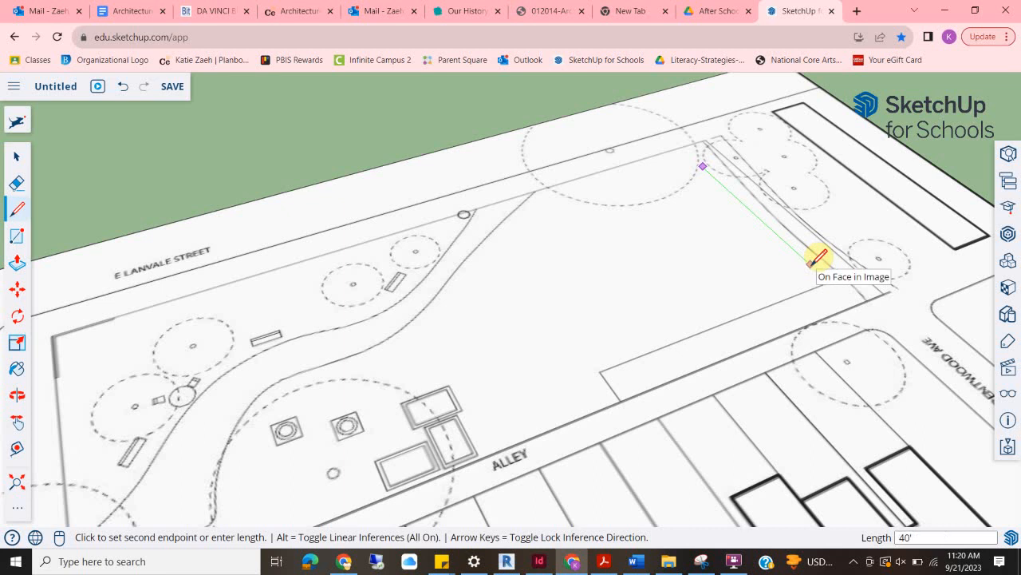
pyautogui.write("40'")
pyautogui.press('Return')
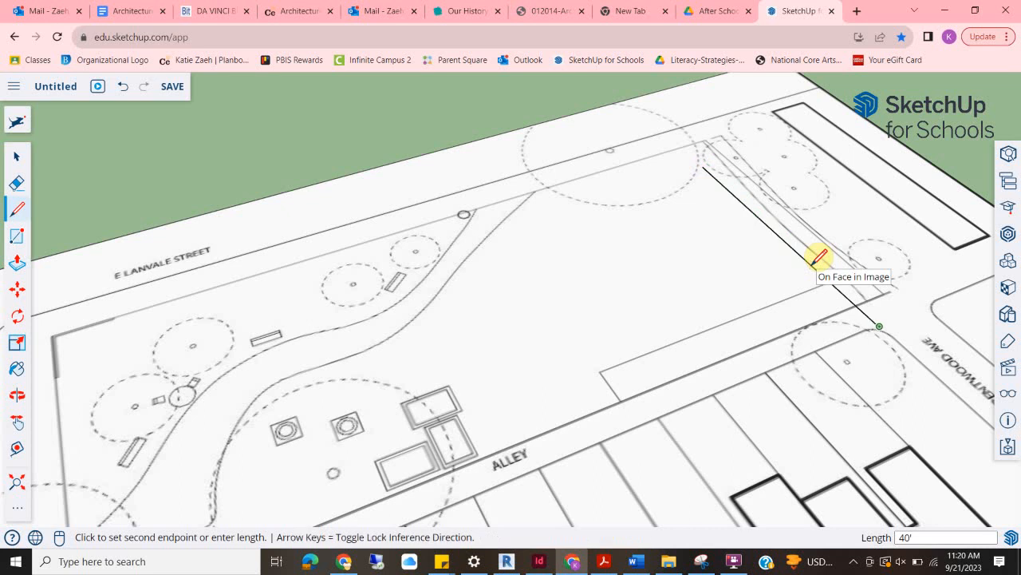
pyautogui.scroll(-3, 694, 329)
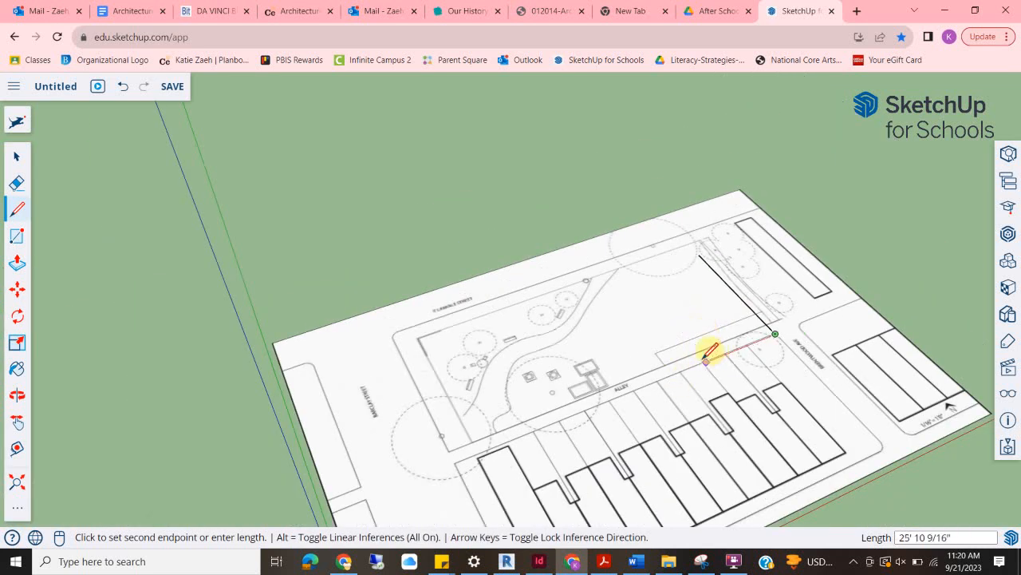
pyautogui.scroll(3, 707, 351)
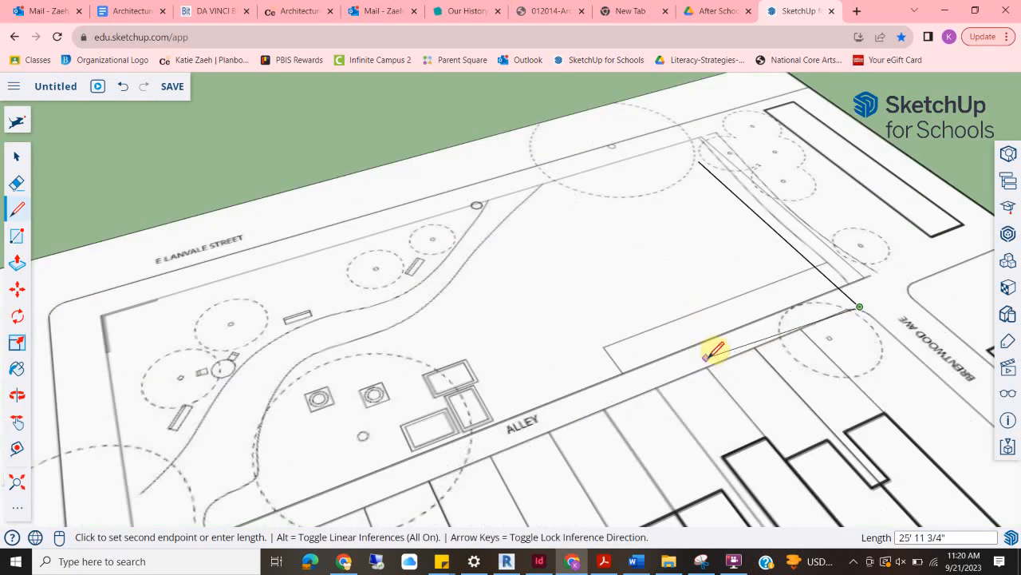
pyautogui.press('Escape')
pyautogui.click(16, 156)
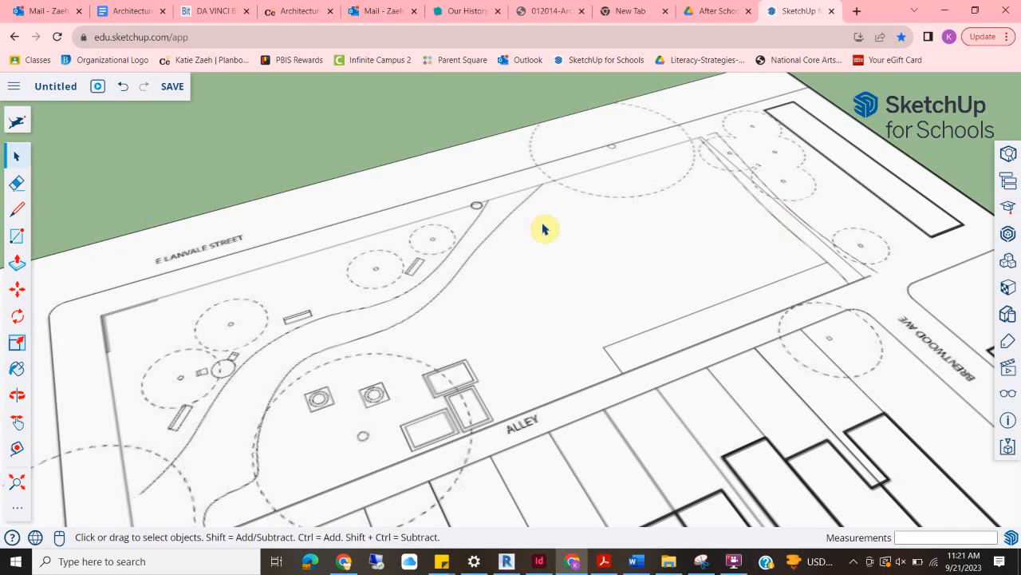
# - Draw a 20' by 40' rectangular building outline line by line on the open park area, starting at its Brentwood Ave end
pyautogui.click(17, 209)
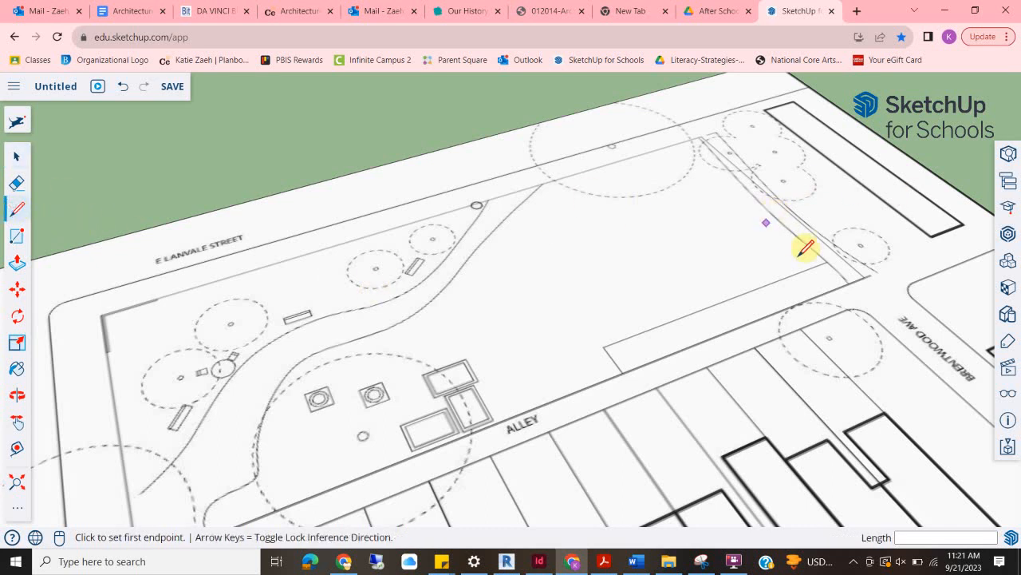
pyautogui.click(705, 151)
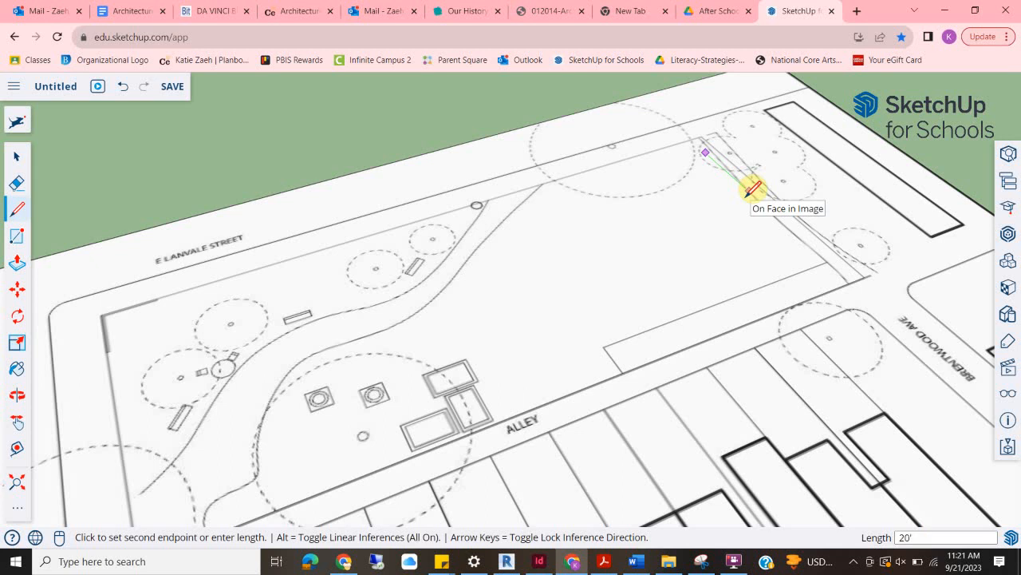
pyautogui.click(778, 216)
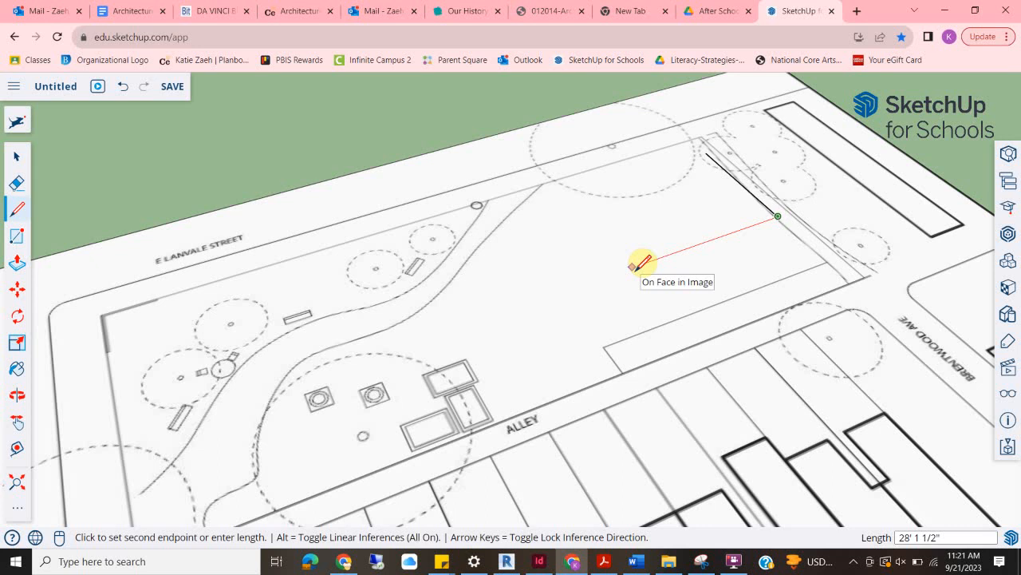
pyautogui.write("40'")
pyautogui.press('Return')
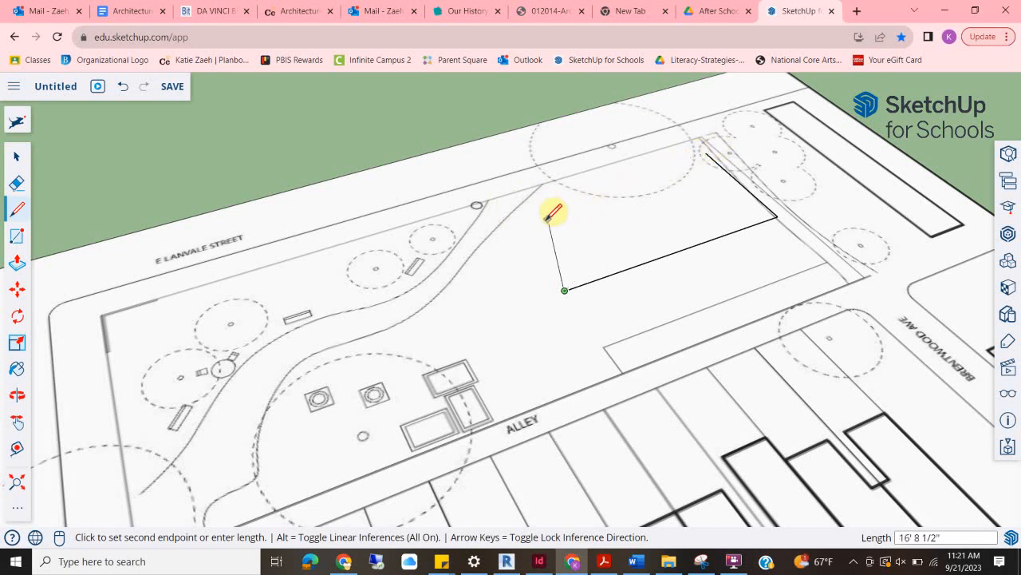
pyautogui.click(507, 213)
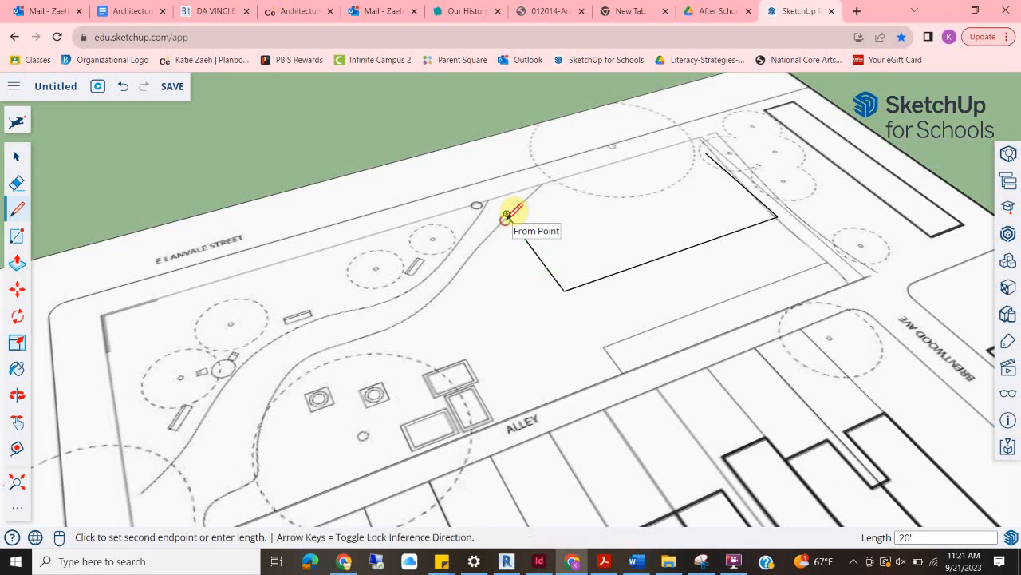
pyautogui.click(706, 152)
# - Extrude the rectangular building outline 12' upward into a block
pyautogui.moveTo(453, 301); pyautogui.dragTo(459, 245, button='middle')
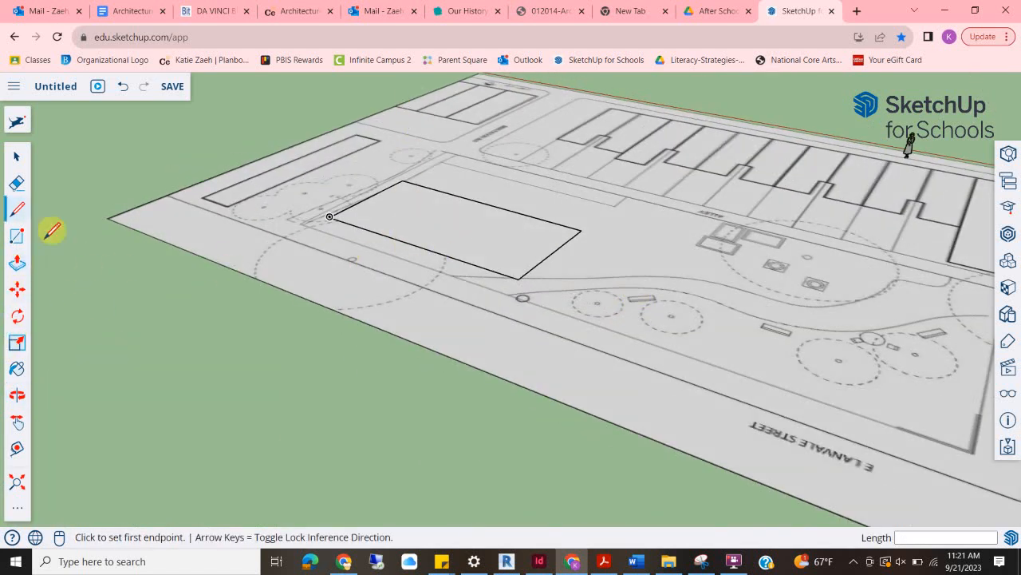
pyautogui.click(17, 263)
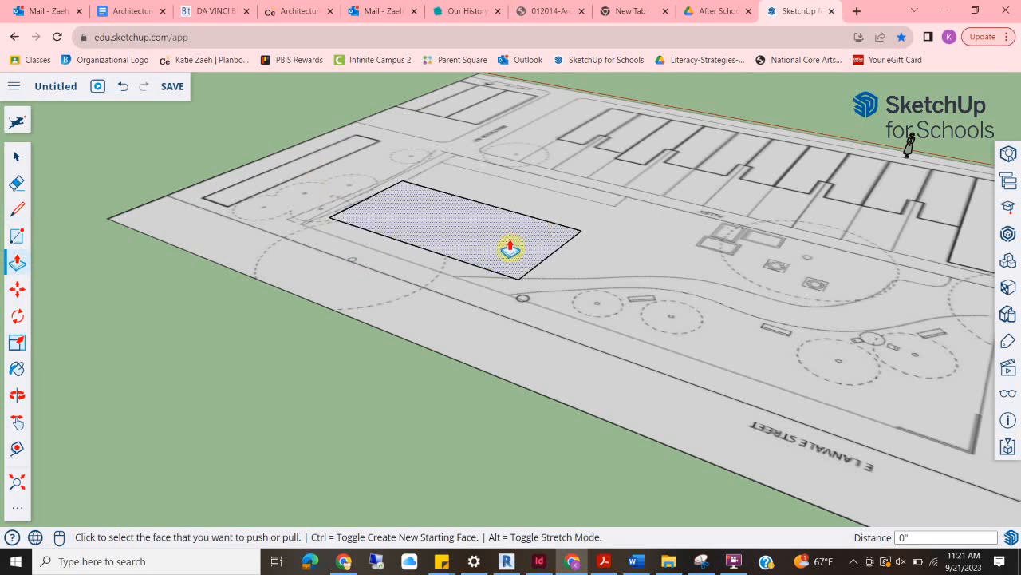
pyautogui.click(461, 222)
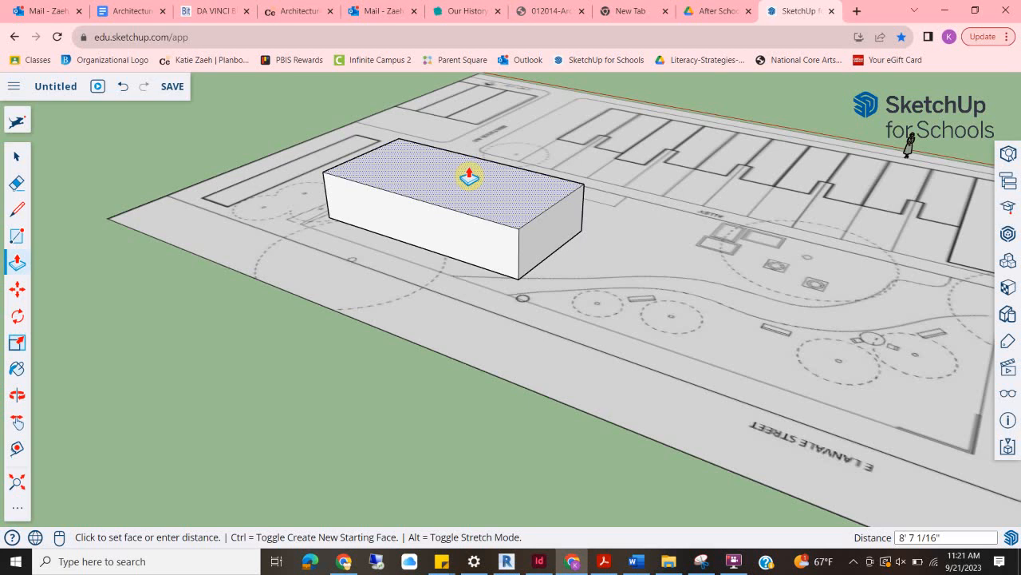
pyautogui.press('o')
pyautogui.moveTo(478, 174); pyautogui.dragTo(130, 218)
pyautogui.moveTo(155, 234); pyautogui.dragTo(652, 308, button='middle')
pyautogui.moveTo(795, 285); pyautogui.dragTo(644, 348, button='middle')
pyautogui.moveTo(535, 212); pyautogui.dragTo(540, 354, button='middle')
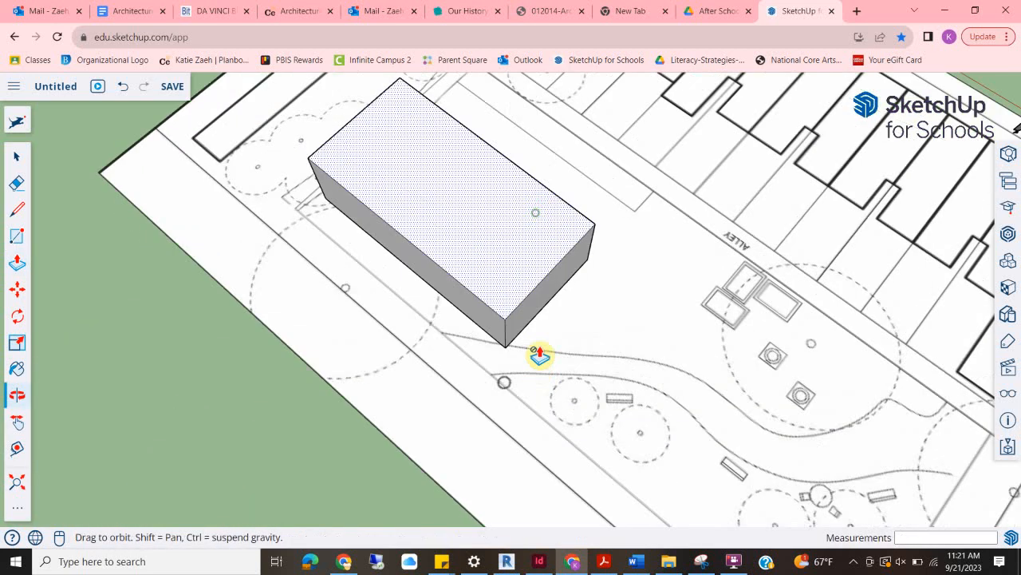
pyautogui.moveTo(535, 279); pyautogui.dragTo(547, 205, button='middle')
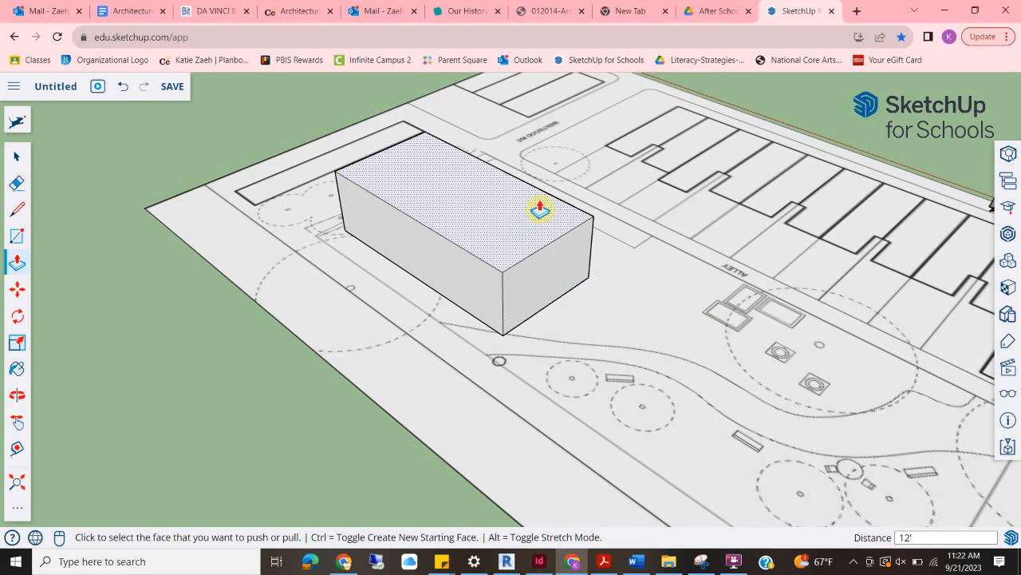
# - Draw a three-line wedge outline on the ground around the block's corner, running from its short playground-facing wall to its alley-side wall
pyautogui.click(18, 212)
pyautogui.moveTo(706, 311)
pyautogui.mouseDown(button='middle')
pyautogui.moveTo(611, 337)
pyautogui.moveTo(556, 315)
pyautogui.mouseUp(button='middle')
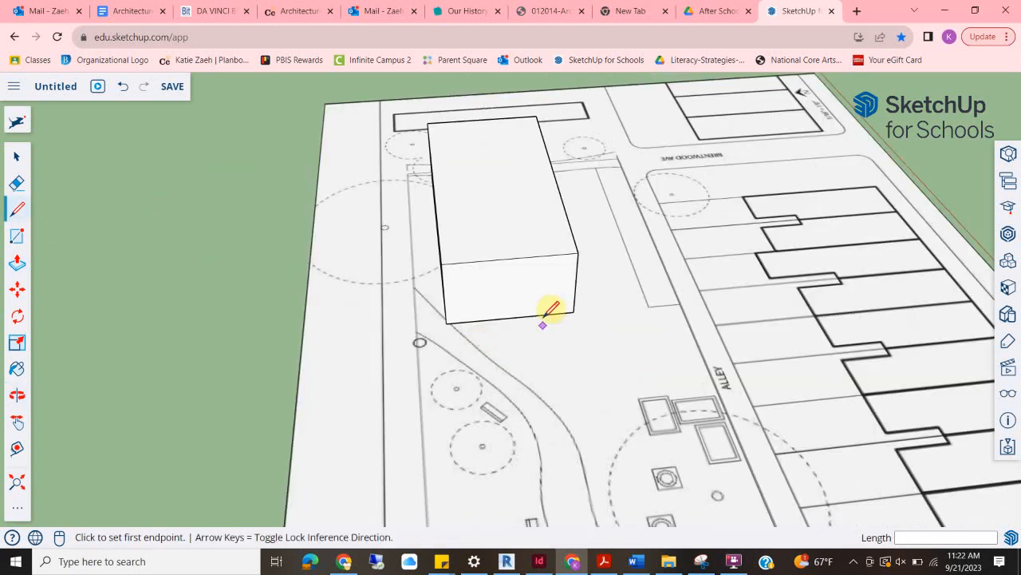
pyautogui.click(542, 317)
pyautogui.click(518, 361)
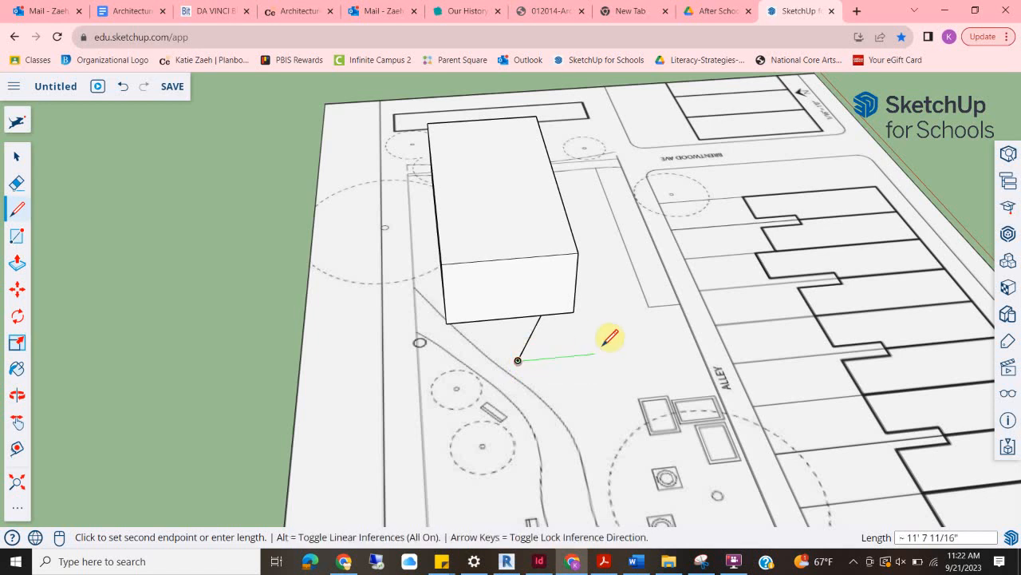
pyautogui.moveTo(646, 304); pyautogui.dragTo(567, 293, button='middle')
pyautogui.click(562, 285)
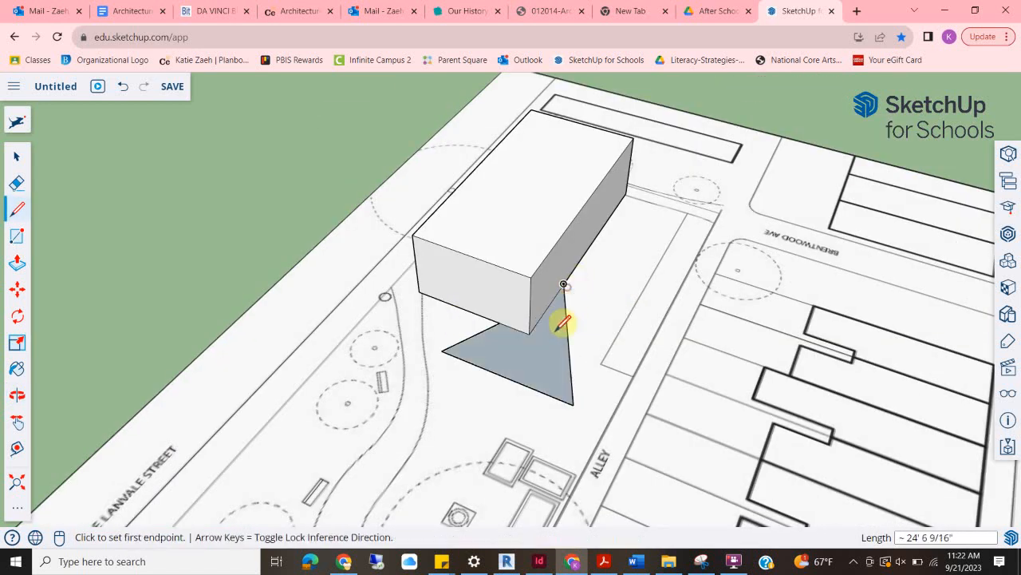
# - Extrude the wedge-shaped face 25' upward
pyautogui.moveTo(515, 369); pyautogui.dragTo(84, 239, button='middle')
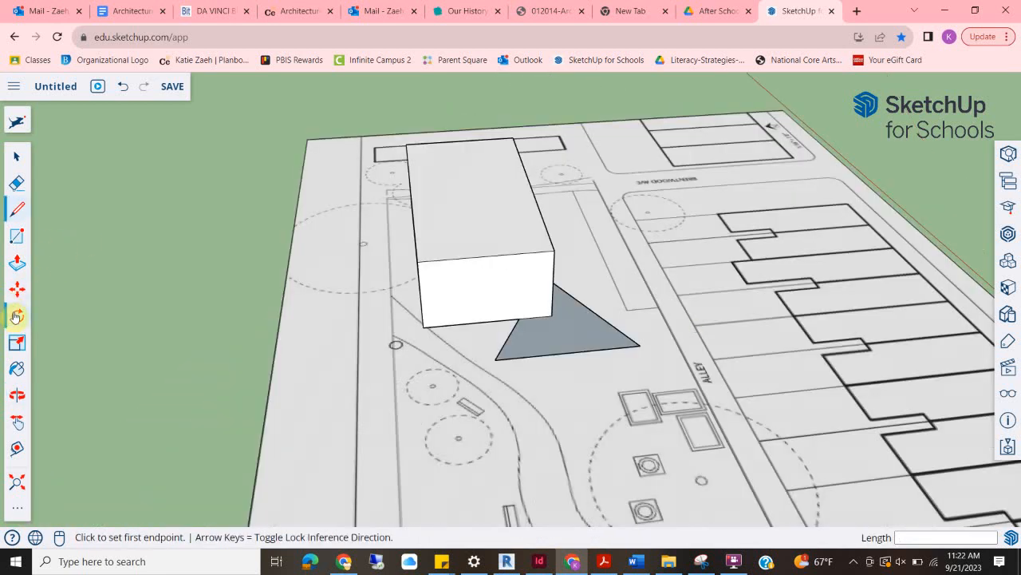
pyautogui.click(17, 262)
pyautogui.click(589, 315)
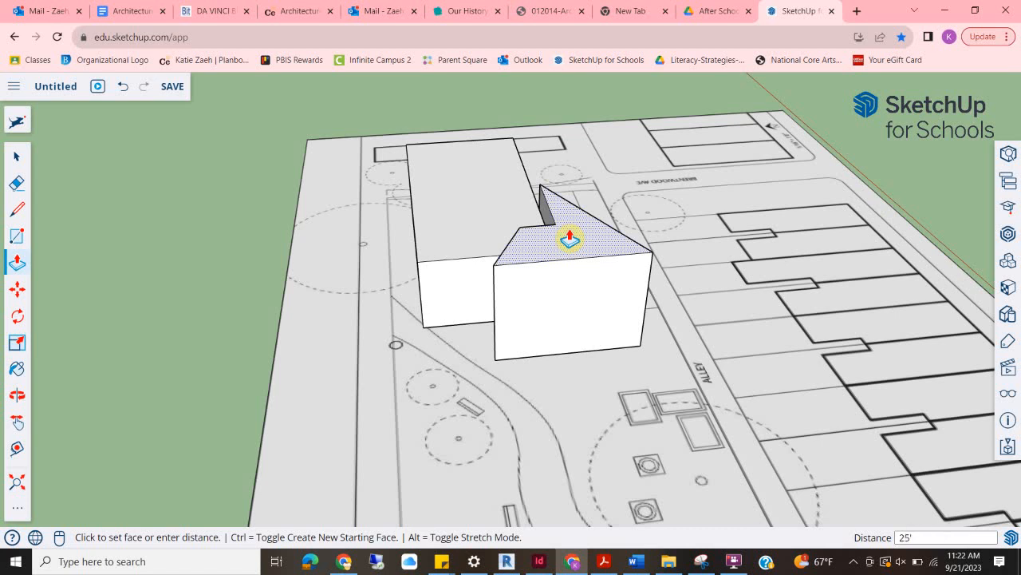
pyautogui.write("25'")
pyautogui.press('Return')
# - Divide the block's roof with a 20' line parallel to the green axis, nearer its Brentwood Ave end
pyautogui.moveTo(374, 258); pyautogui.dragTo(486, 141, button='middle')
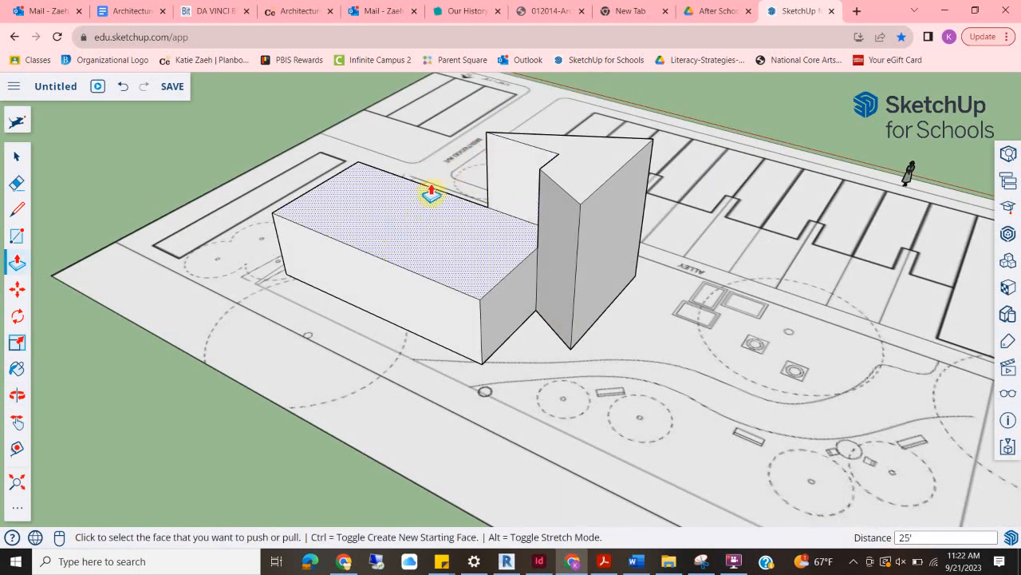
pyautogui.click(15, 207)
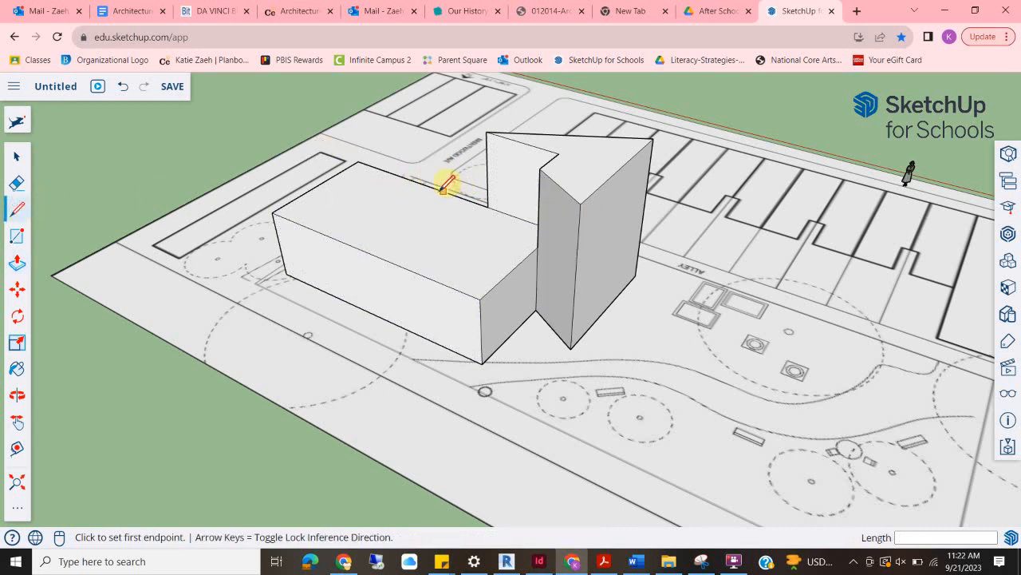
pyautogui.moveTo(511, 214)
pyautogui.mouseDown(button='middle')
pyautogui.moveTo(486, 303)
pyautogui.moveTo(434, 298)
pyautogui.mouseUp(button='middle')
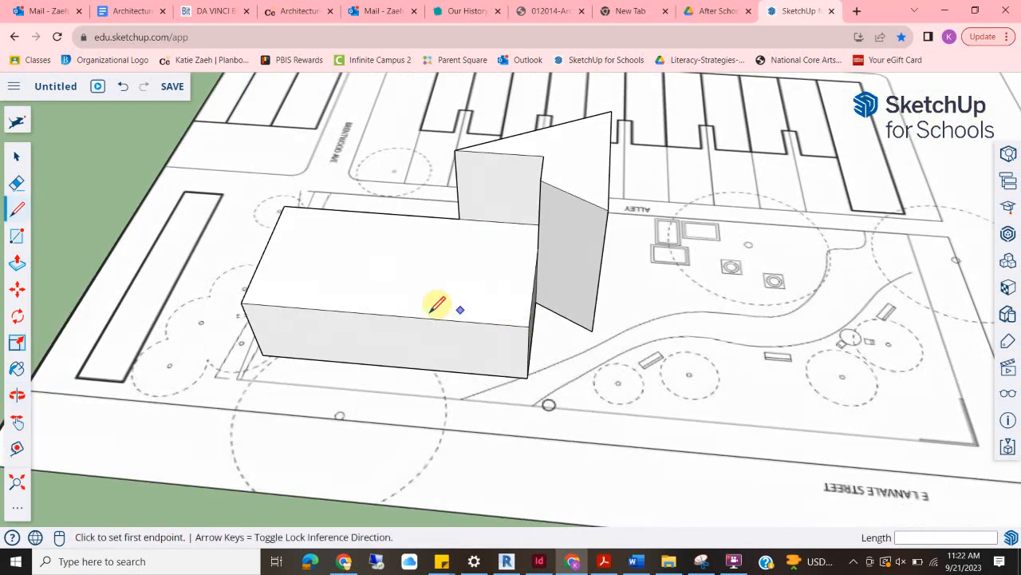
pyautogui.click(351, 311)
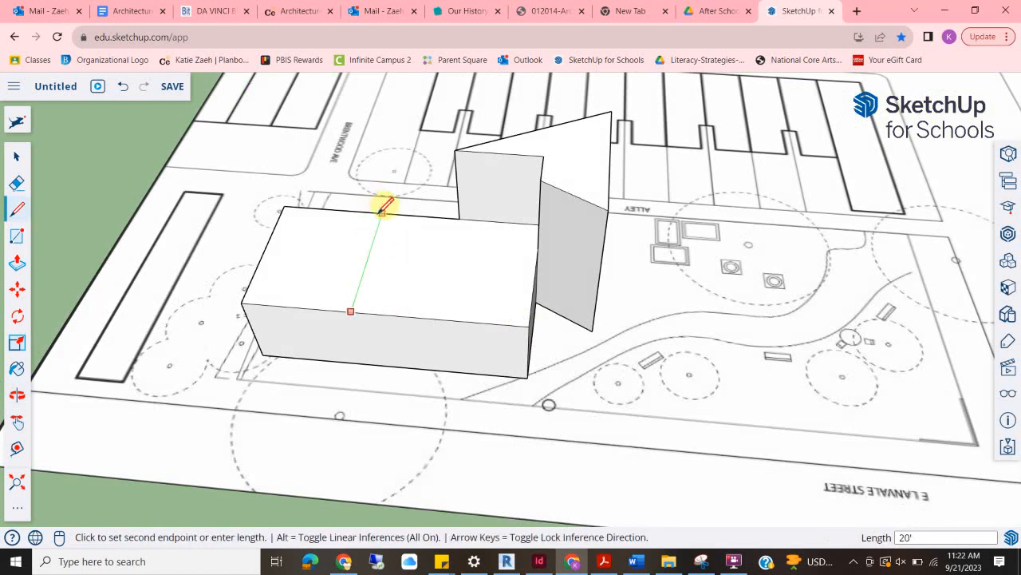
pyautogui.click(382, 212)
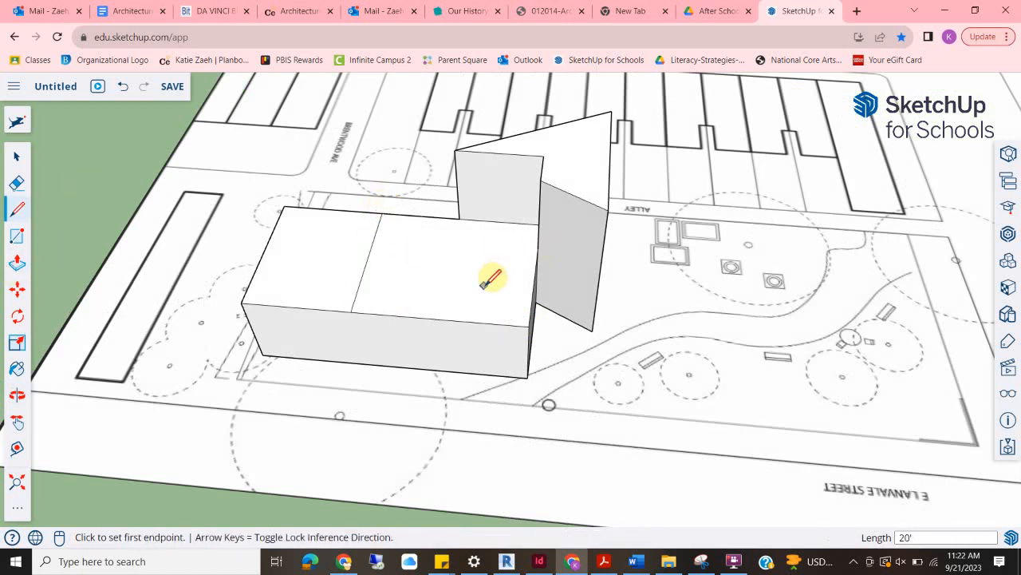
# - Raise the larger roof section beside the wedge by 13'
pyautogui.click(16, 264)
pyautogui.click(494, 269)
pyautogui.click(562, 160)
# - Lower the outer top edge of the wedge straight down so that its roof slopes
pyautogui.moveTo(678, 238); pyautogui.dragTo(528, 360, button='middle')
pyautogui.moveTo(646, 358); pyautogui.dragTo(16, 291, button='middle')
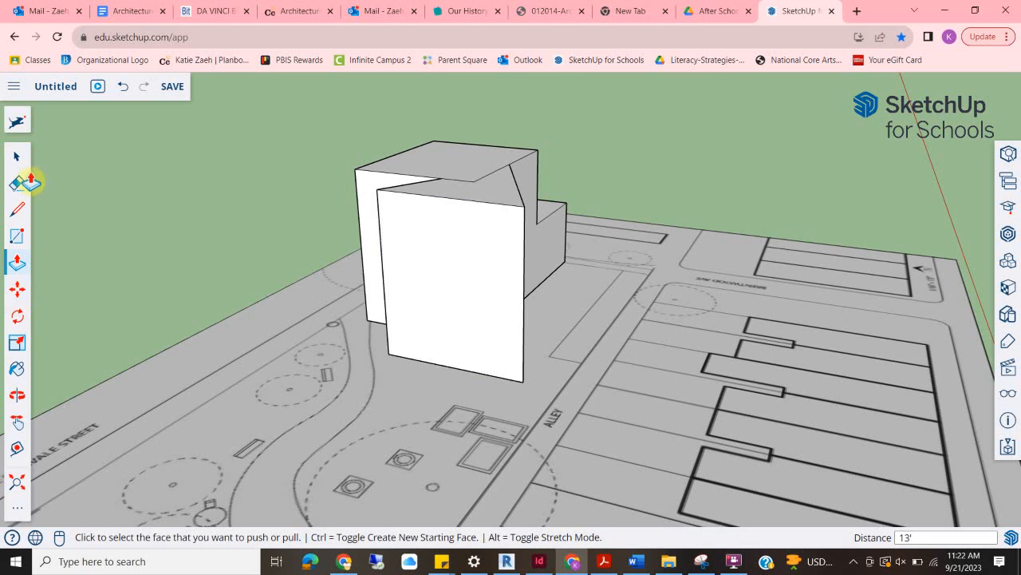
pyautogui.click(13, 157)
pyautogui.click(461, 200)
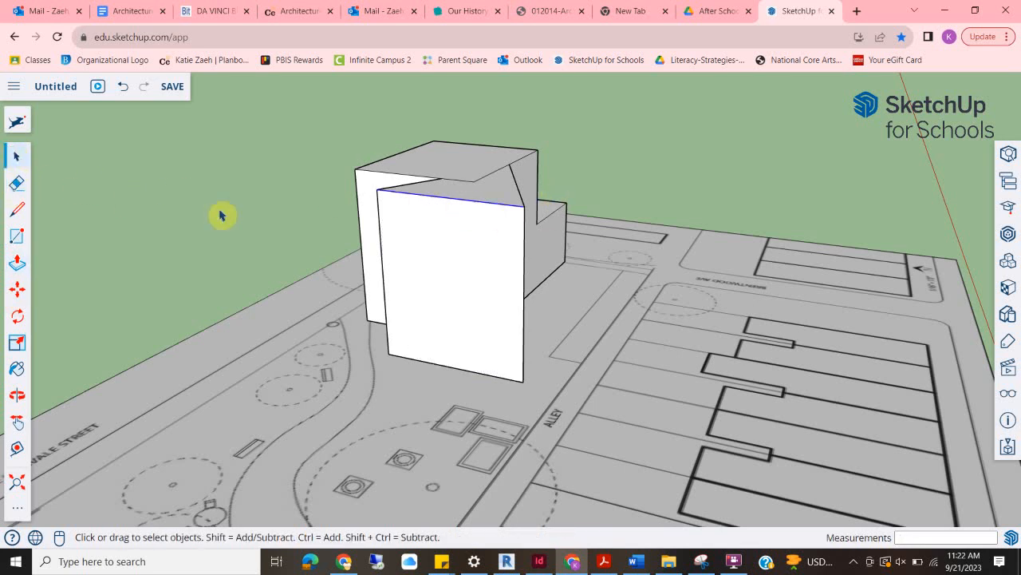
pyautogui.click(16, 289)
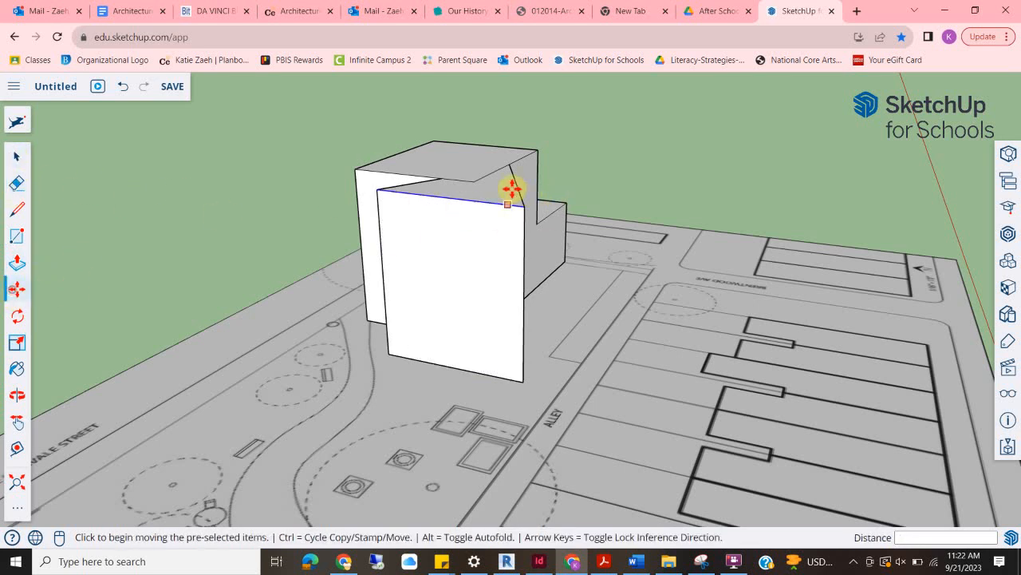
pyautogui.click(383, 196)
pyautogui.click(389, 269)
pyautogui.moveTo(391, 273); pyautogui.dragTo(724, 254, button='middle')
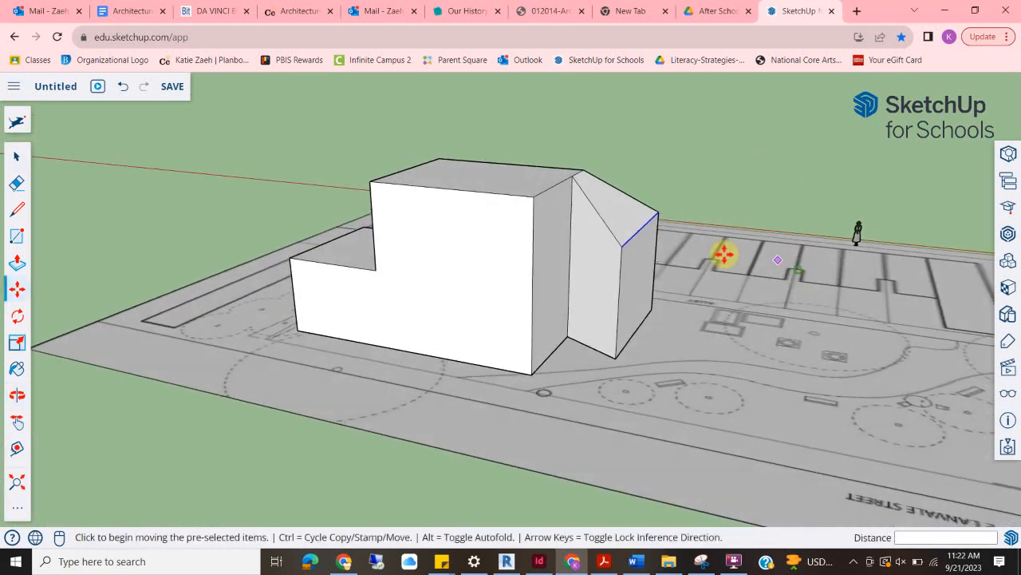
pyautogui.click(620, 248)
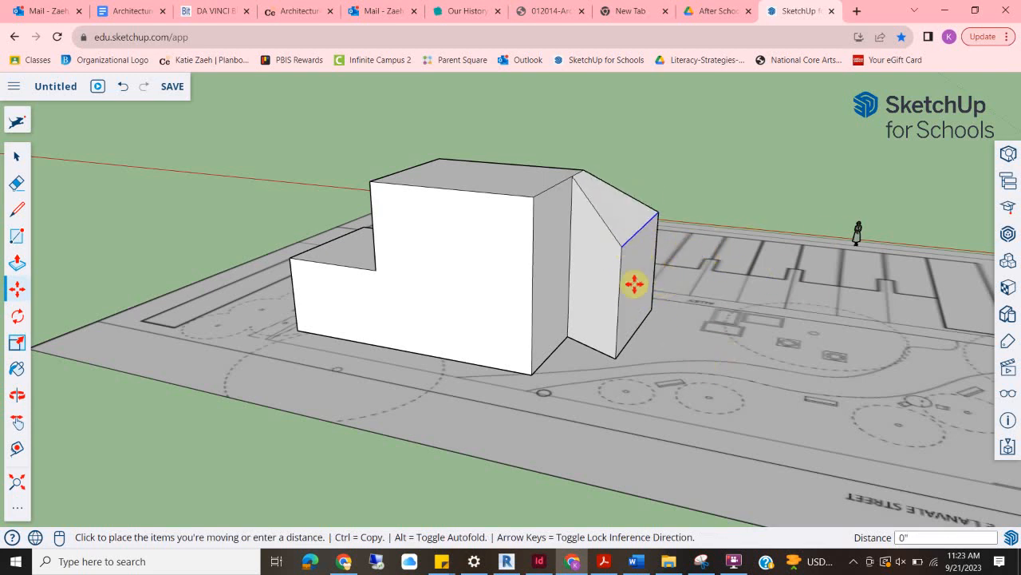
pyautogui.press('Escape')
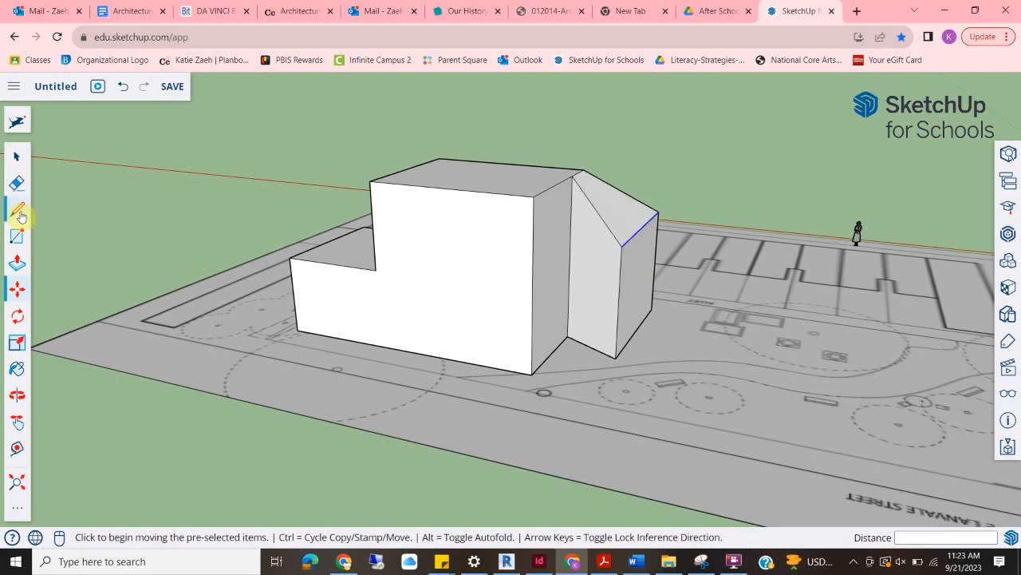
# - Draw a short line outward from the alley-side end of the wedge's lowered top edge
pyautogui.click(17, 210)
pyautogui.click(658, 213)
pyautogui.click(694, 214)
pyautogui.press('Escape')
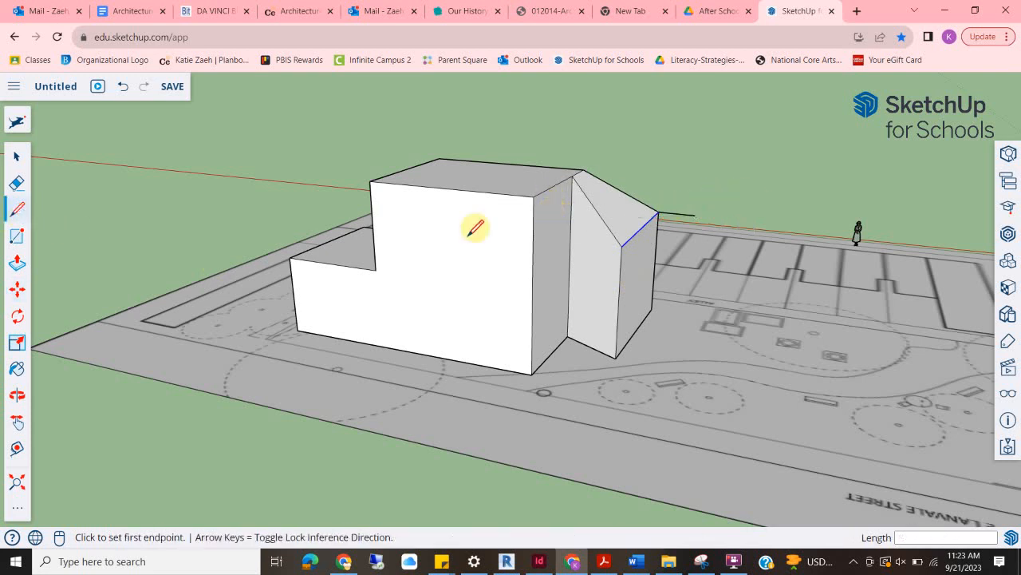
# - Move the wedge's outer top edge about 5' 5" outward to the end of the short line, tilting the wall
pyautogui.click(17, 290)
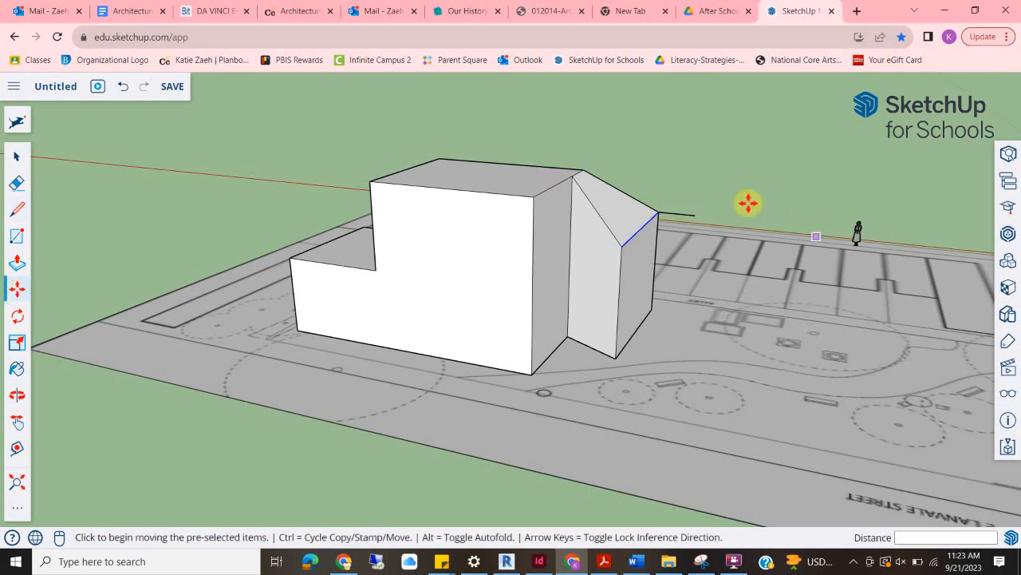
pyautogui.click(696, 214)
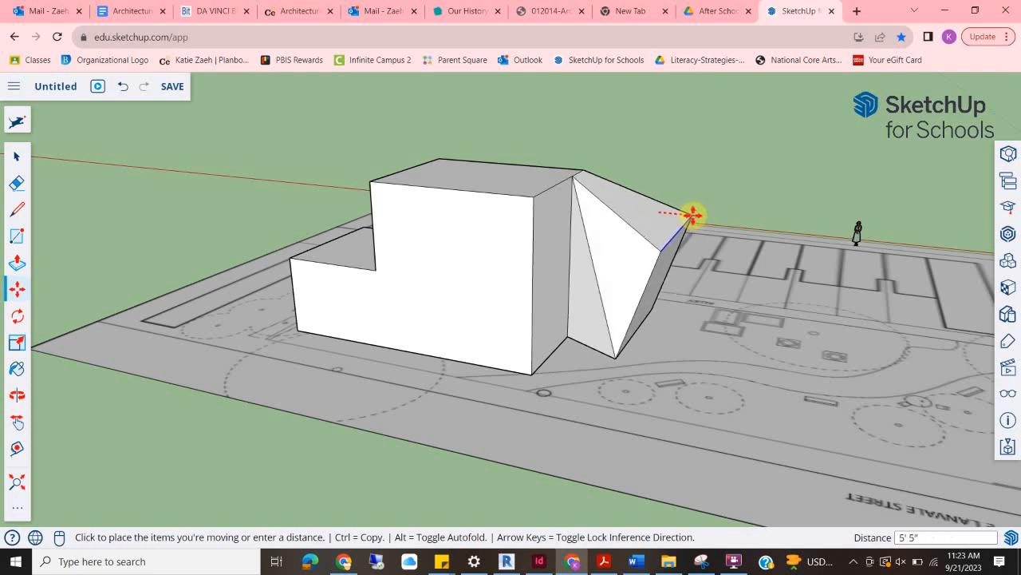
pyautogui.click(692, 216)
# - Draw a diagonal line about 9' 2" long from the upper block's vertical edge to the lower roof's edge on the E Lanvale Street side
pyautogui.moveTo(652, 325); pyautogui.dragTo(471, 235, button='middle')
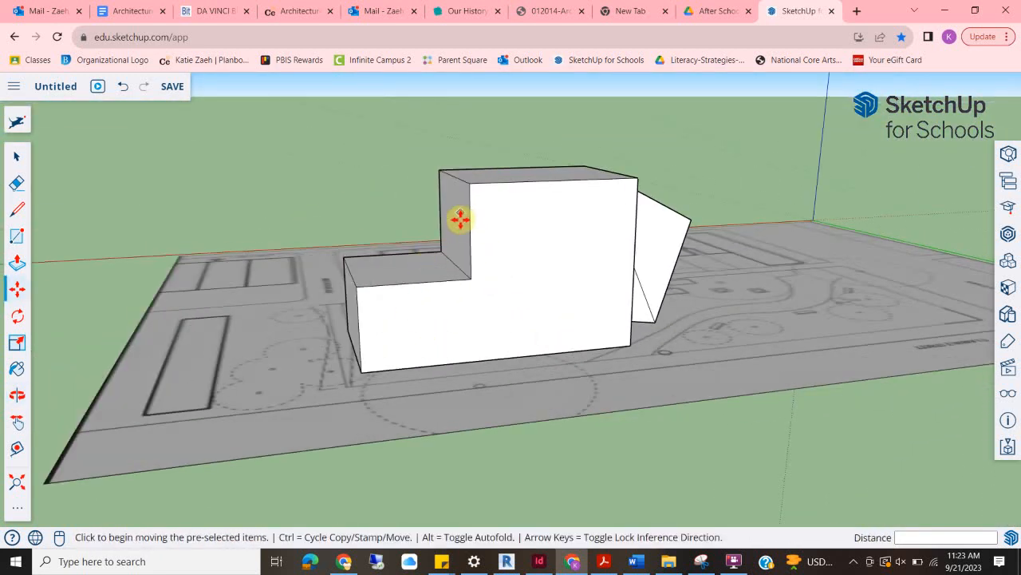
pyautogui.click(16, 209)
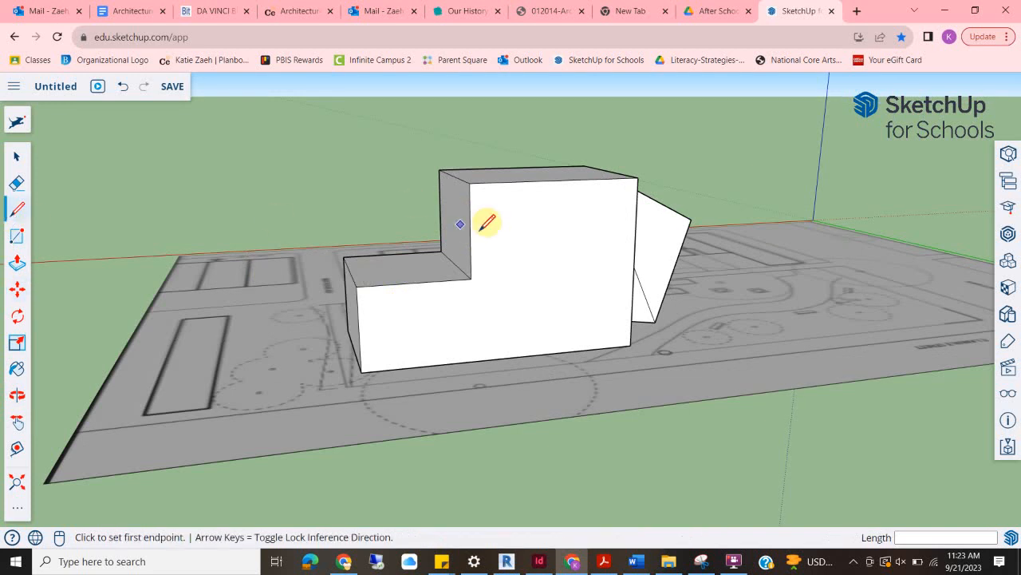
pyautogui.click(470, 231)
pyautogui.click(425, 281)
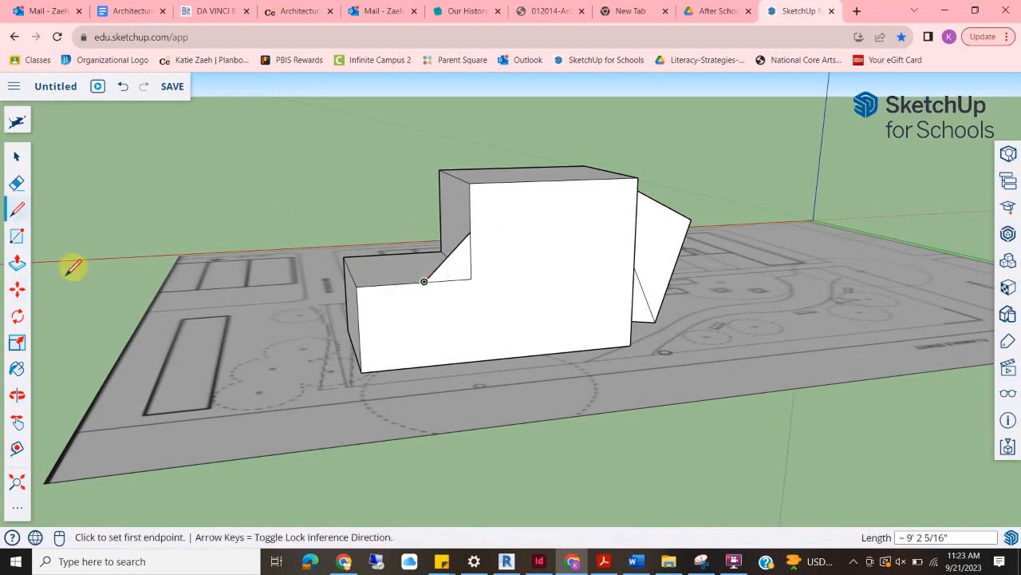
# - Extrude the triangular face between the upper block and lower roof 20' across the building's width
pyautogui.click(17, 342)
pyautogui.moveTo(455, 274); pyautogui.dragTo(126, 283, button='middle')
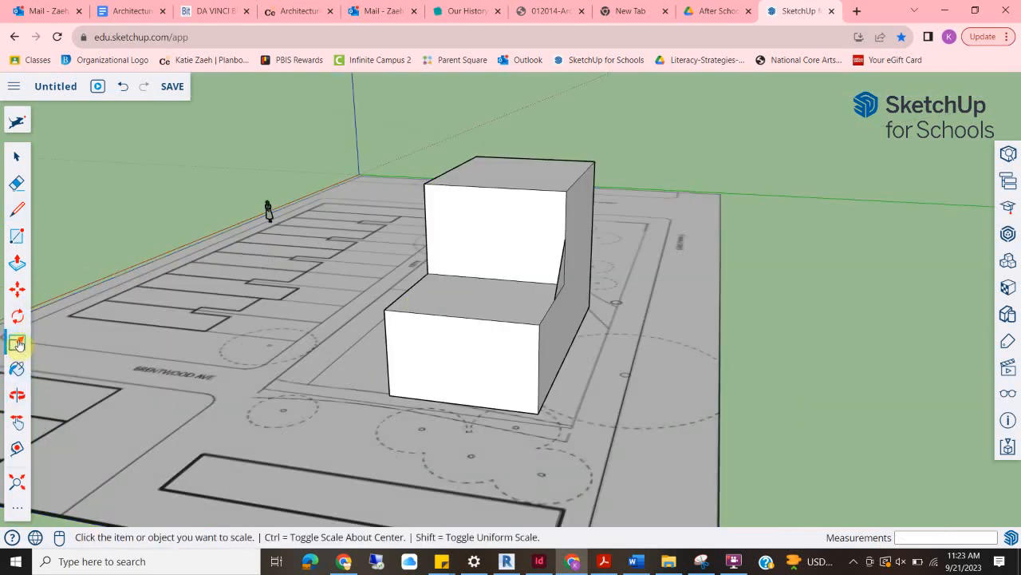
pyautogui.moveTo(486, 282); pyautogui.dragTo(367, 303, button='middle')
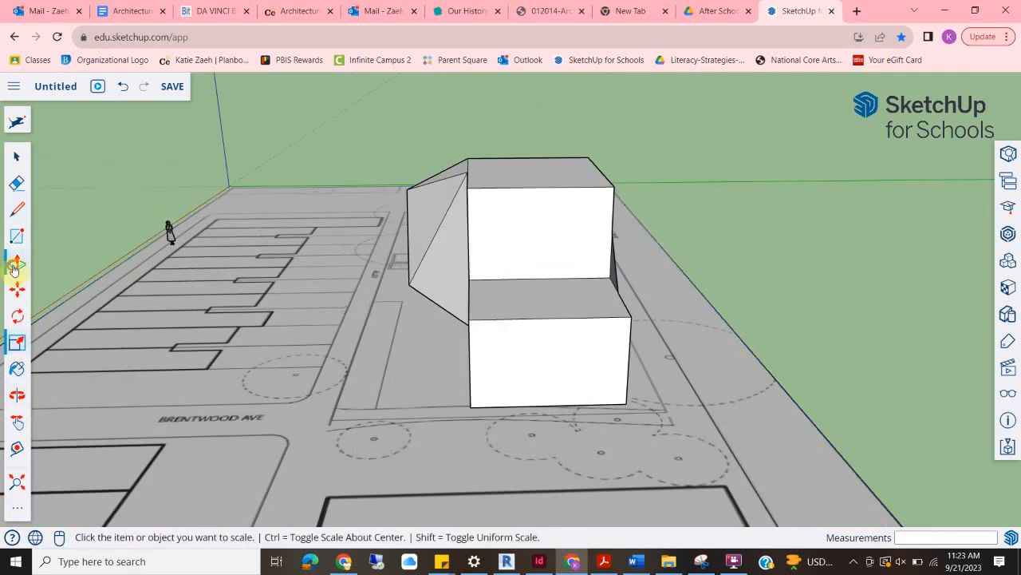
pyautogui.click(17, 263)
pyautogui.scroll(5, 622, 272)
pyautogui.moveTo(561, 285); pyautogui.dragTo(579, 337, button='middle')
pyautogui.click(594, 338)
pyautogui.scroll(-8, 479, 336)
pyautogui.click(362, 281)
pyautogui.moveTo(362, 284); pyautogui.dragTo(558, 165, button='middle')
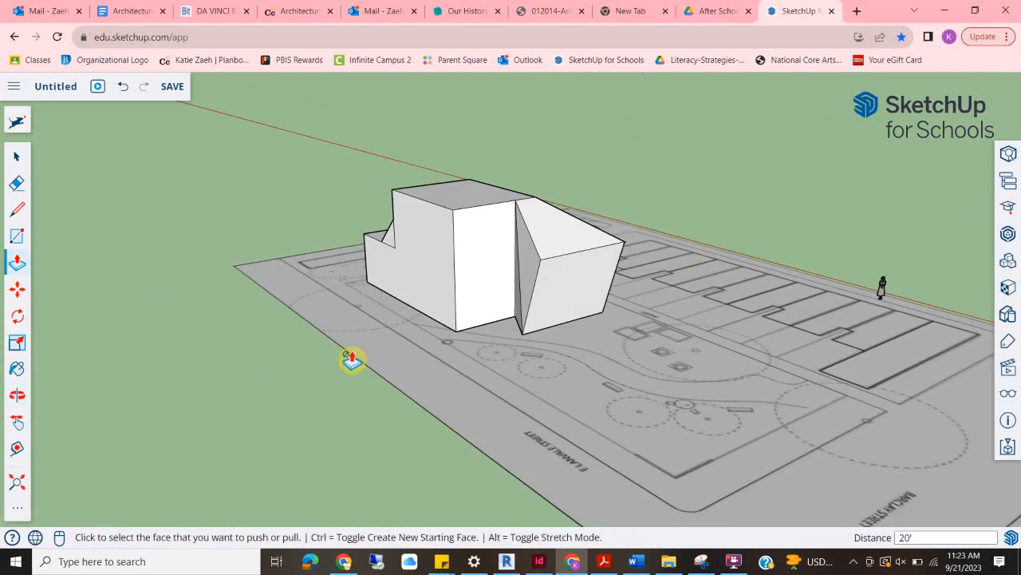
# - Copy the whole site plan with its building and scale figure, and place a duplicate beside the original along the green axis
pyautogui.scroll(-3, 517, 318)
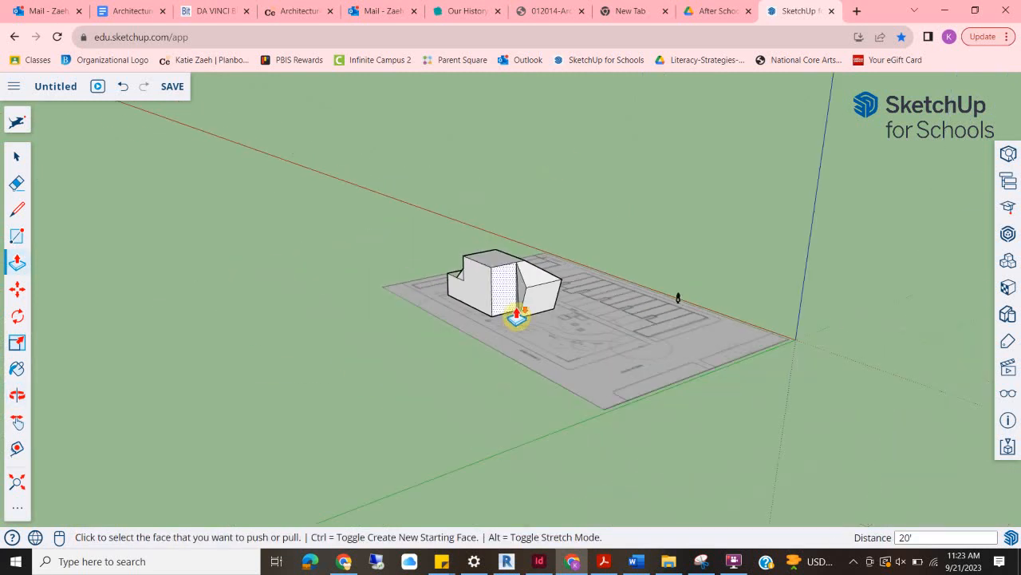
pyautogui.click(14, 161)
pyautogui.moveTo(289, 168); pyautogui.dragTo(899, 469)
pyautogui.moveTo(729, 426); pyautogui.dragTo(423, 418, button='middle')
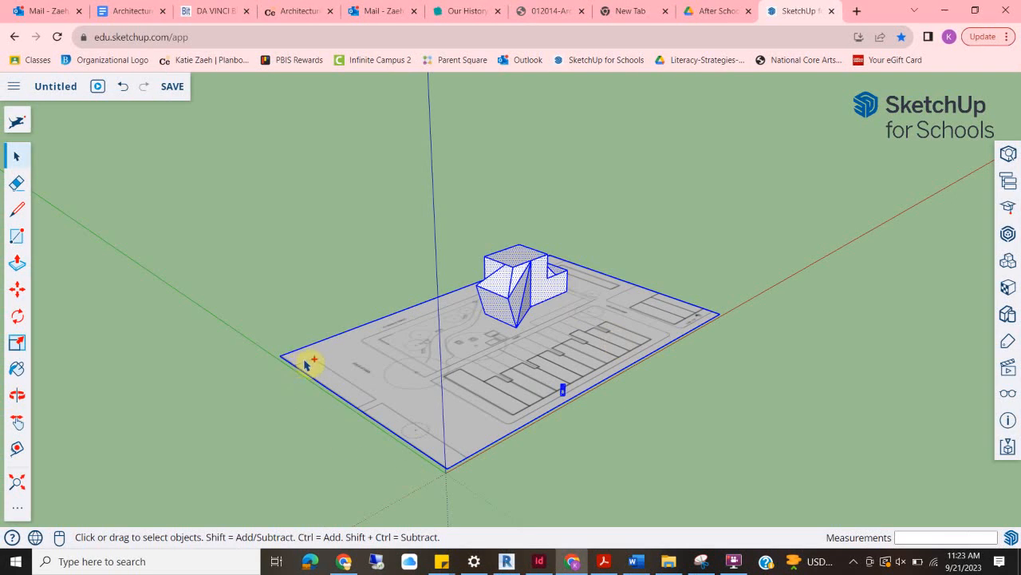
pyautogui.hotkey('ctrl', 'v')
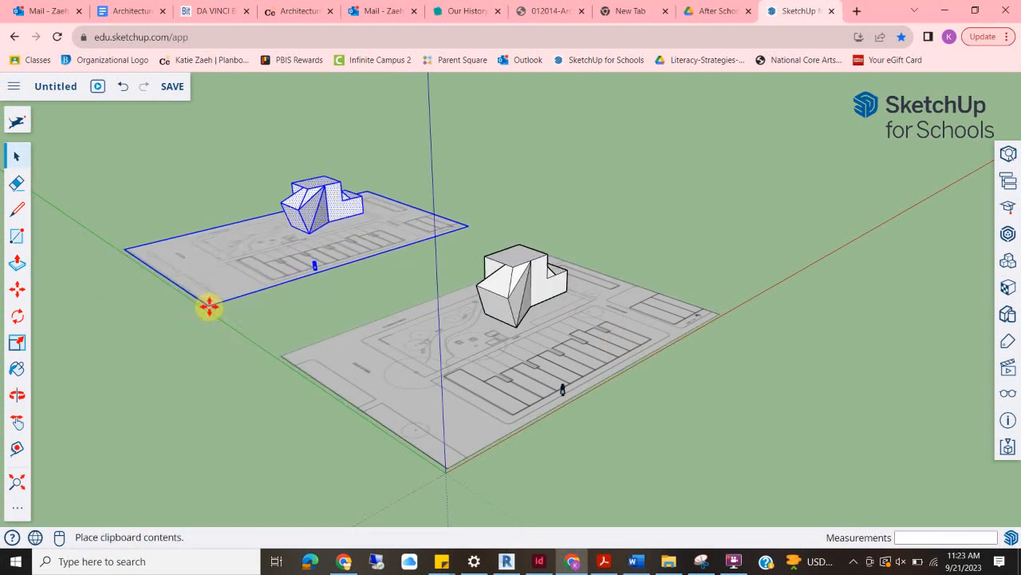
pyautogui.click(207, 306)
# - Paste a second duplicate of the site plan and building further out along the green axis, beyond the first copy
pyautogui.scroll(-5, 197, 299)
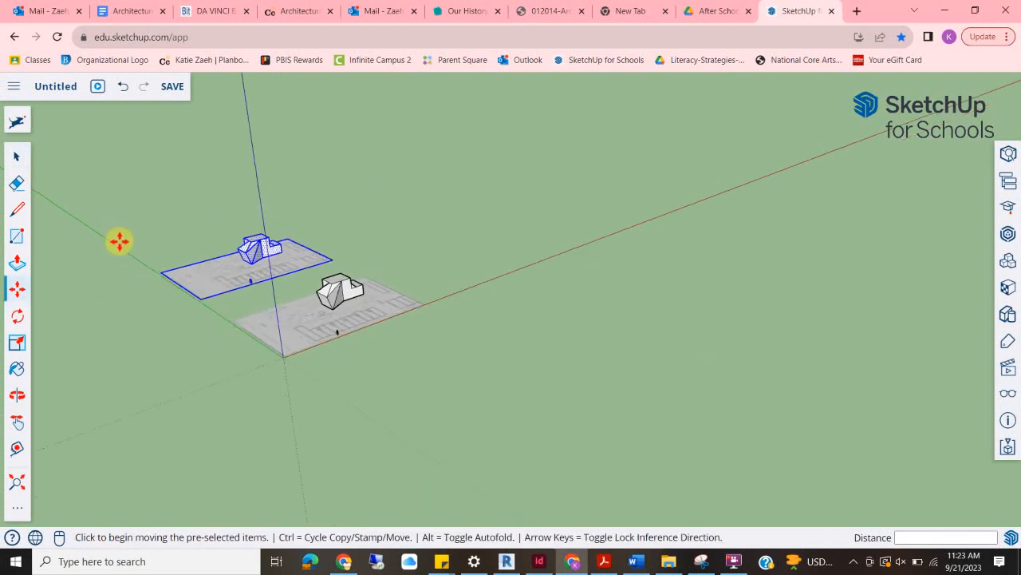
pyautogui.hotkey('ctrl', 'v')
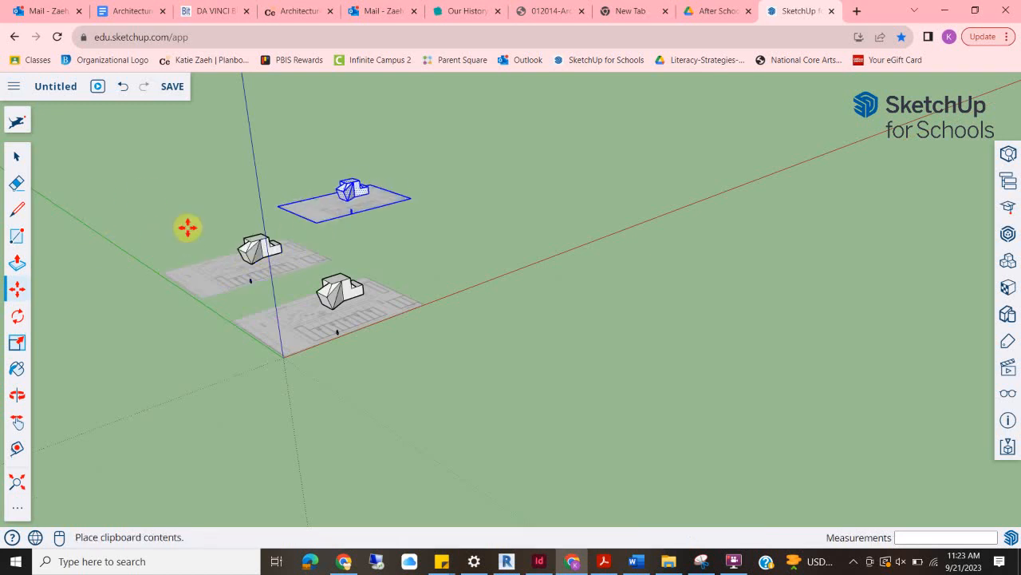
pyautogui.click(139, 257)
# - Delete the building masses from both duplicated site plans, keeping the plan images and scale figures
pyautogui.press('space')
pyautogui.moveTo(142, 190); pyautogui.dragTo(227, 240)
pyautogui.moveTo(251, 240); pyautogui.dragTo(148, 263, button='middle')
pyautogui.moveTo(152, 252); pyautogui.dragTo(269, 327)
pyautogui.press('Delete')
pyautogui.scroll(10, 228, 296)
pyautogui.scroll(-5, 424, 243)
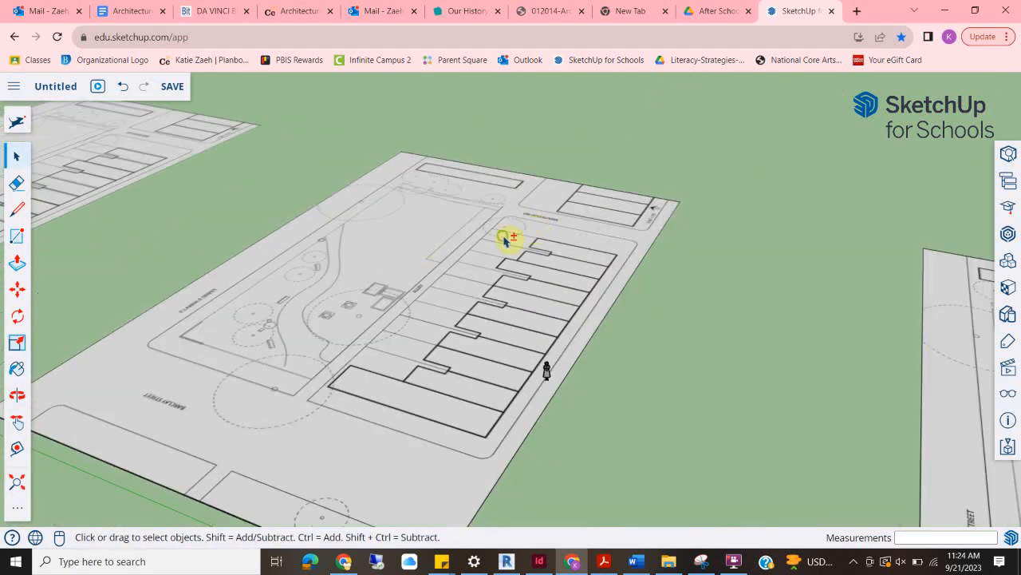
pyautogui.moveTo(510, 237); pyautogui.dragTo(359, 255, button='middle')
pyautogui.moveTo(473, 262); pyautogui.dragTo(165, 184, button='middle')
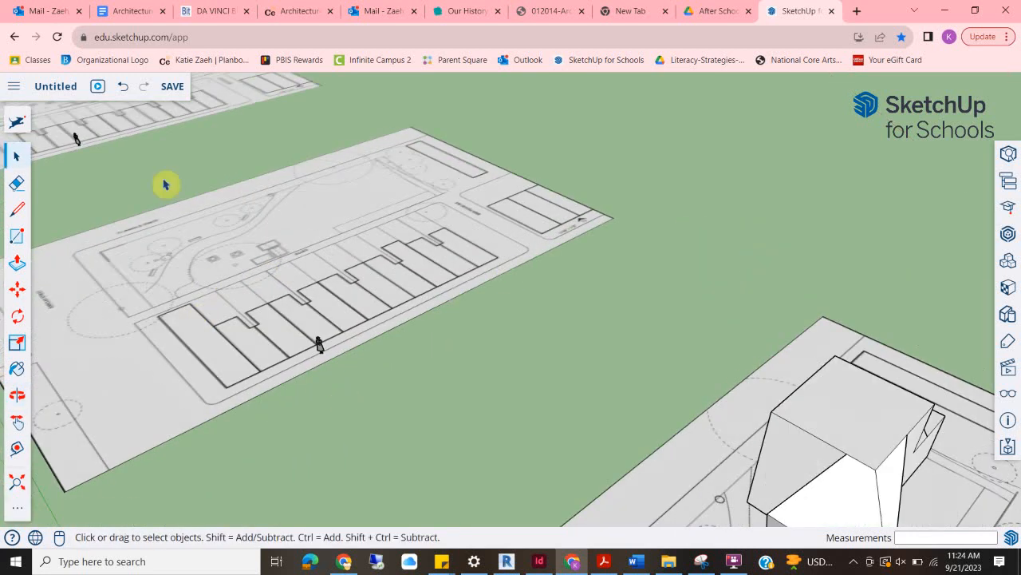
# - Save the model to OneDrive under the name SketchUpMassing
pyautogui.click(64, 90)
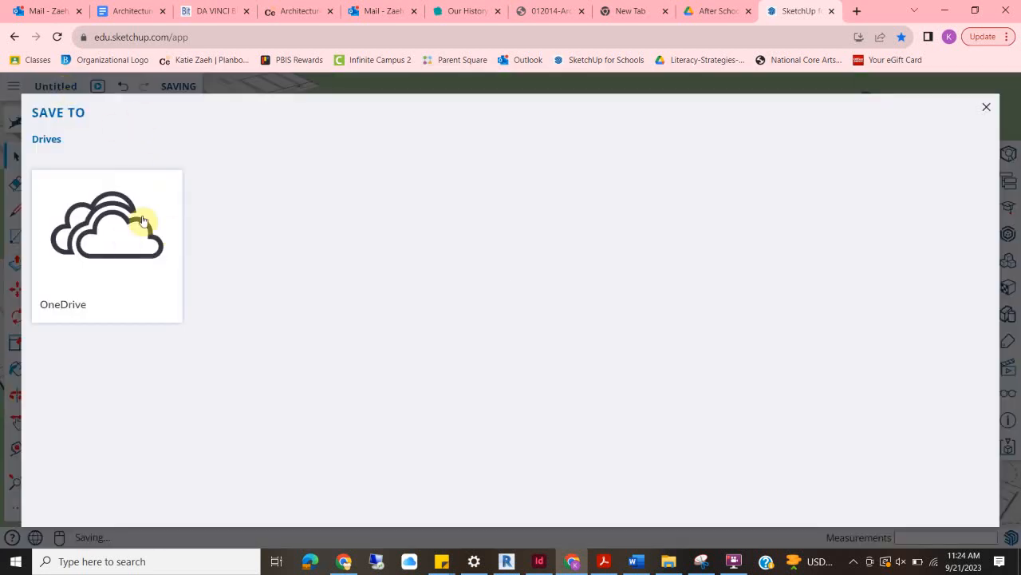
pyautogui.click(73, 260)
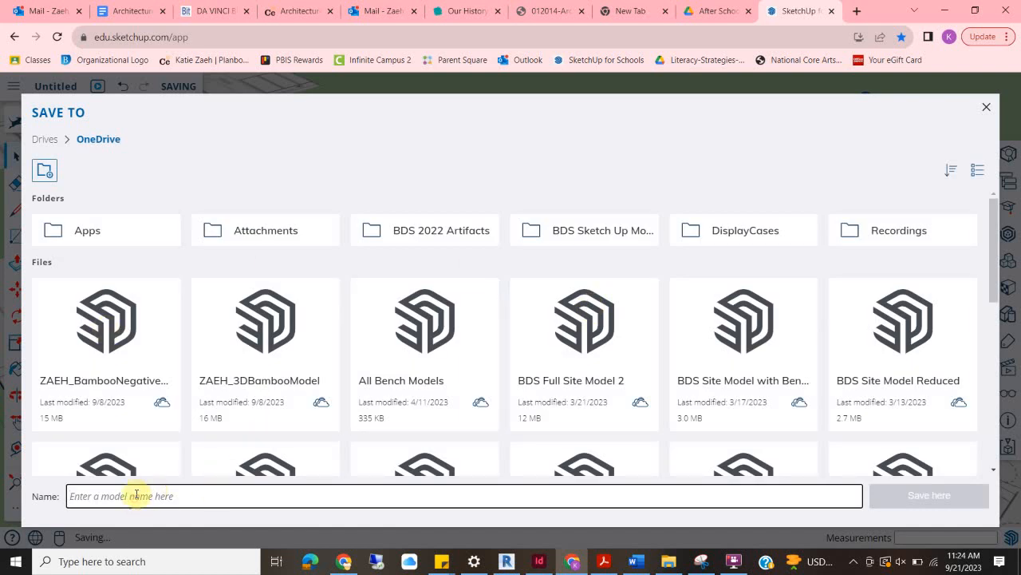
pyautogui.write('SketchUpMassing')
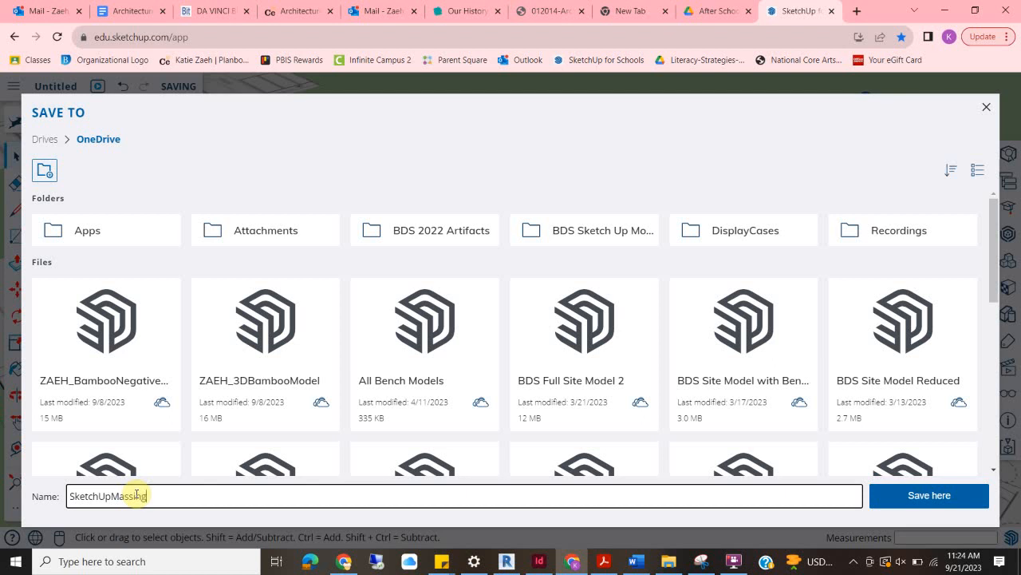
pyautogui.click(915, 501)
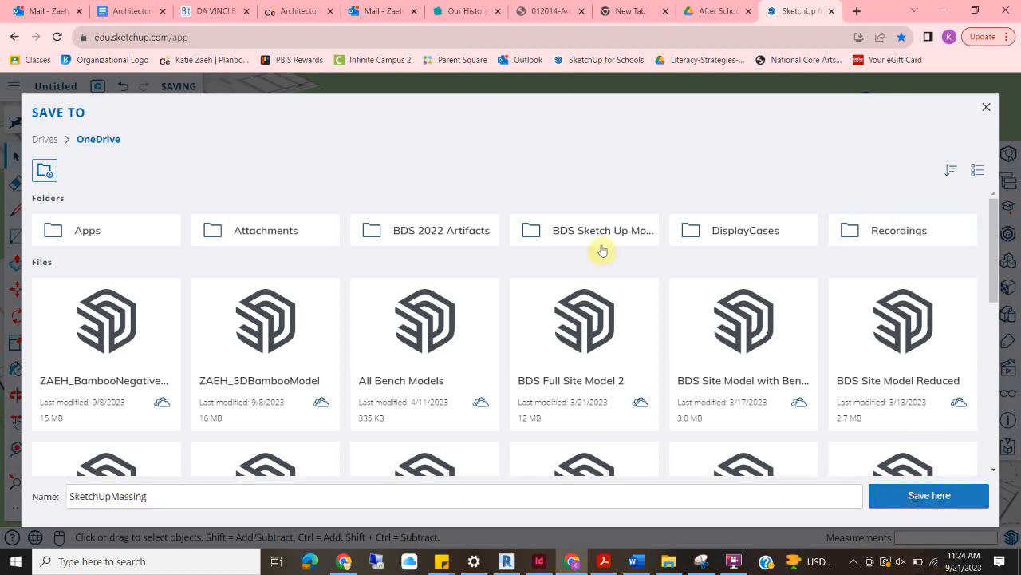
# - Frame all three site plans in view and capture them as a screenshot with the Windows Snipping Tool
pyautogui.scroll(-5, 405, 323)
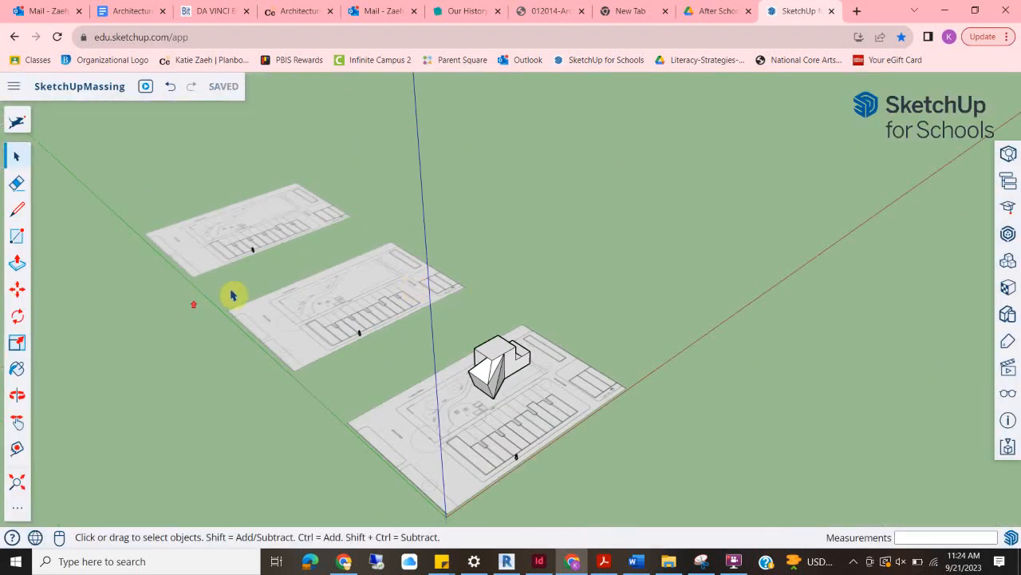
pyautogui.scroll(8, 319, 316)
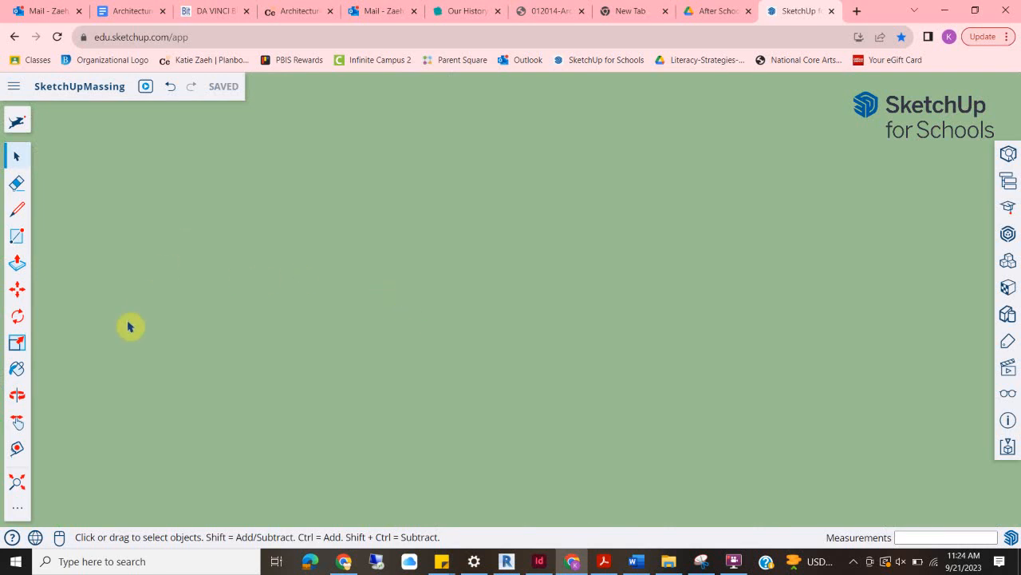
pyautogui.click(15, 482)
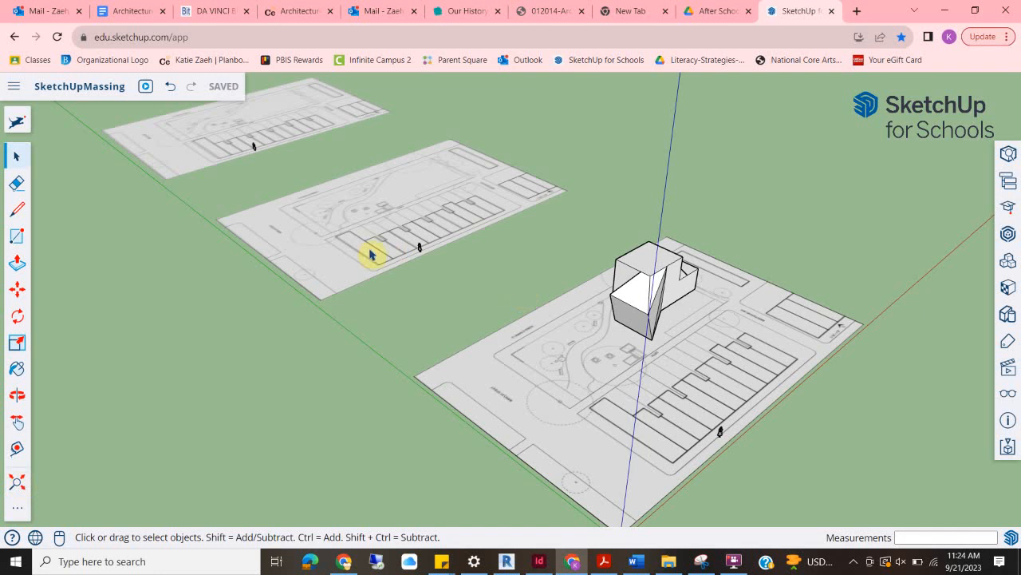
pyautogui.scroll(-2, 370, 257)
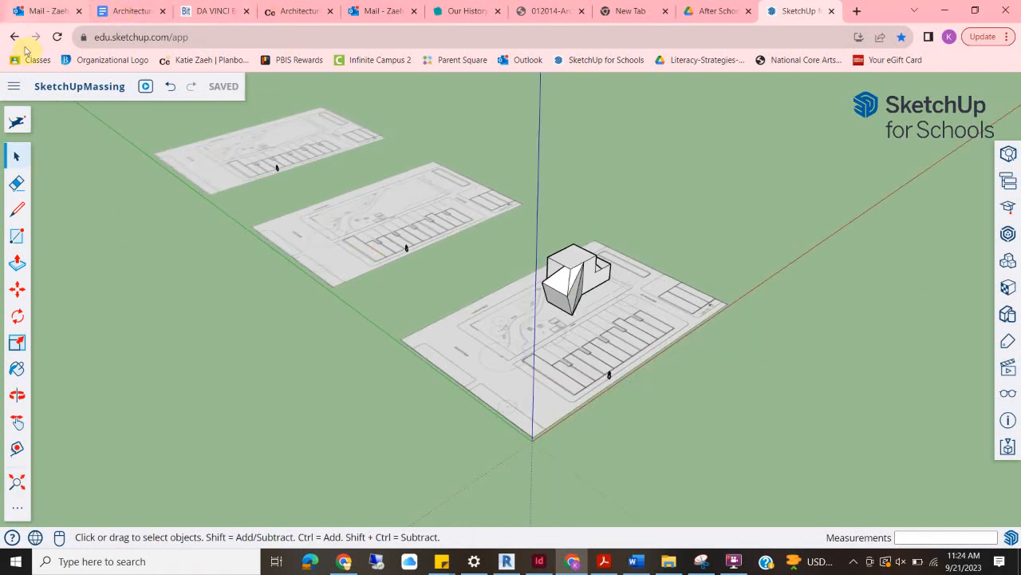
pyautogui.click(128, 562)
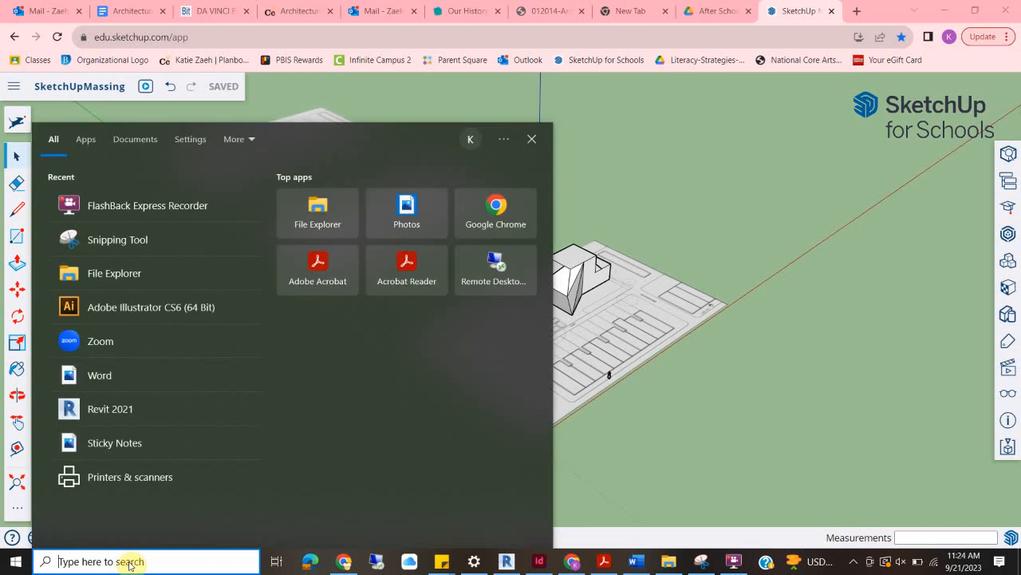
pyautogui.write('snip')
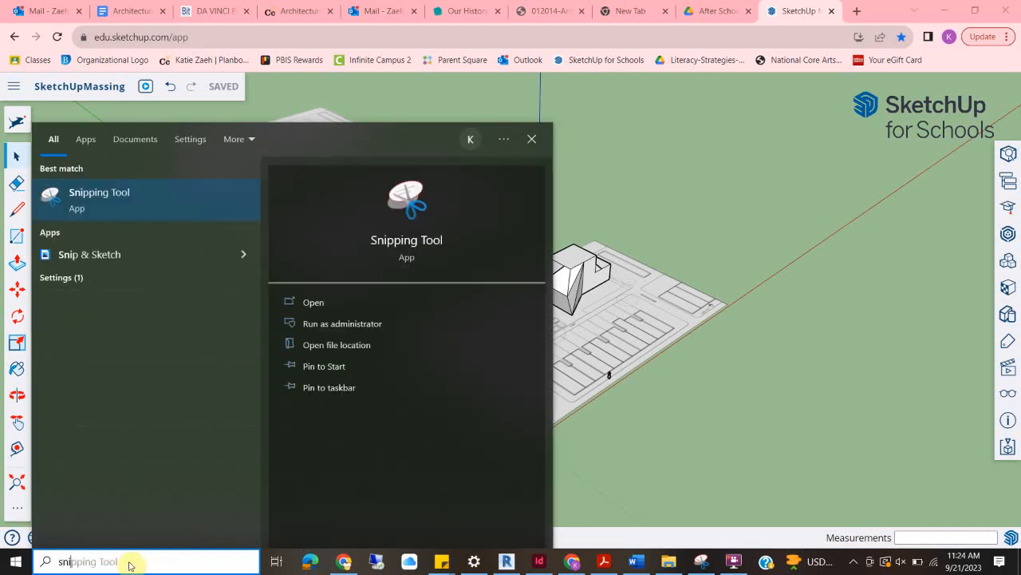
pyautogui.click(154, 201)
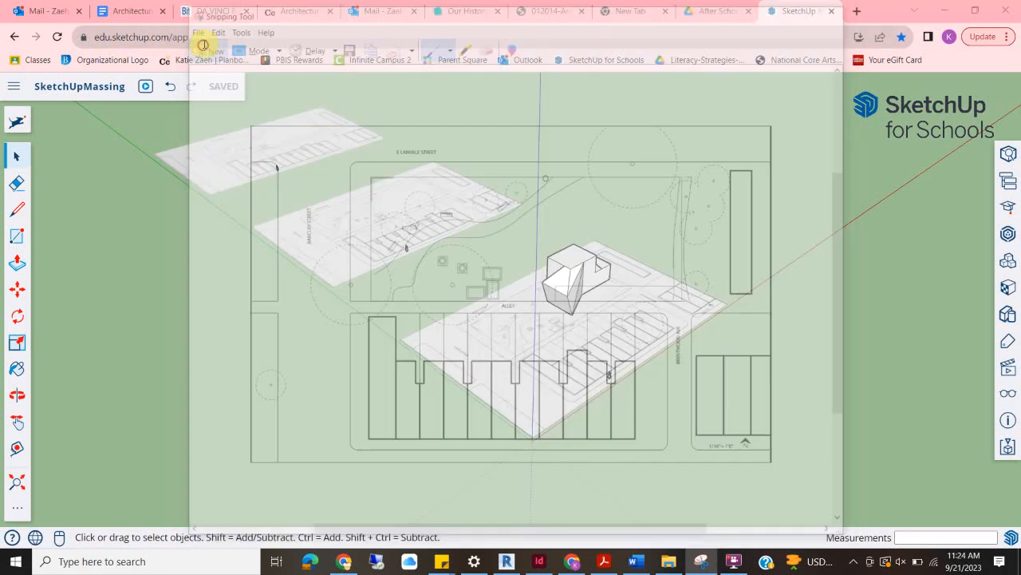
pyautogui.click(212, 60)
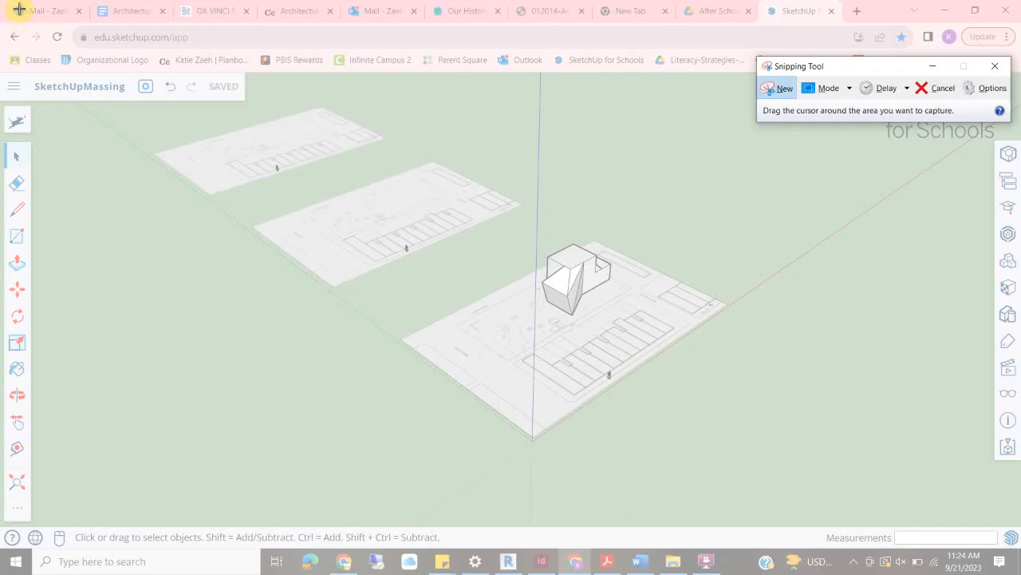
pyautogui.moveTo(17, 37); pyautogui.dragTo(906, 536)
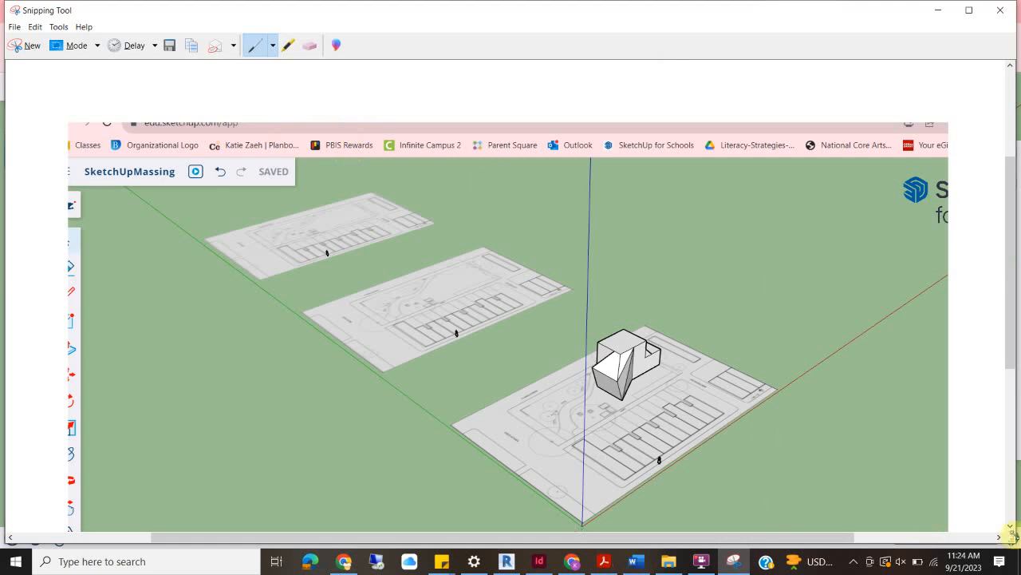
pyautogui.click(702, 561)
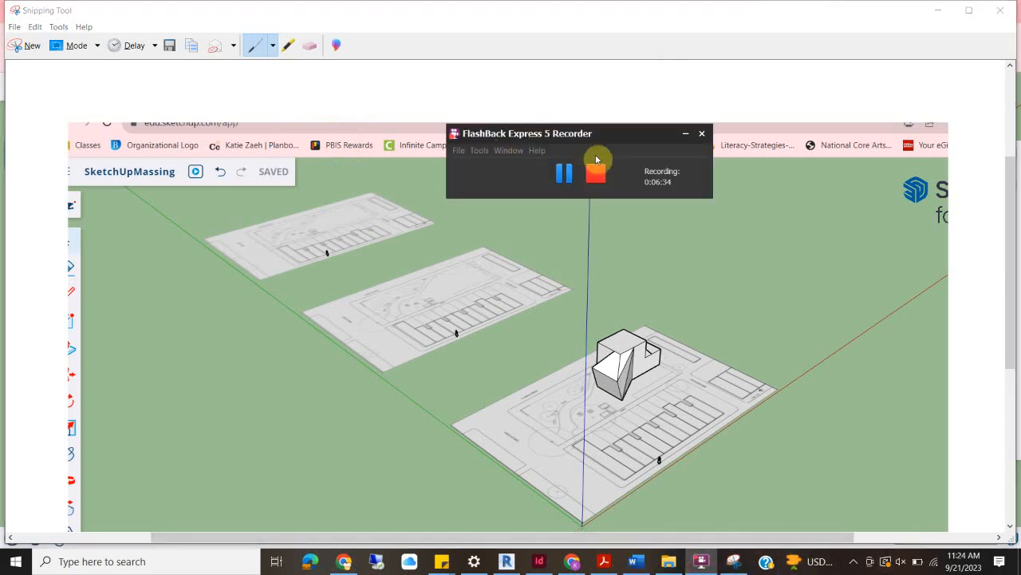